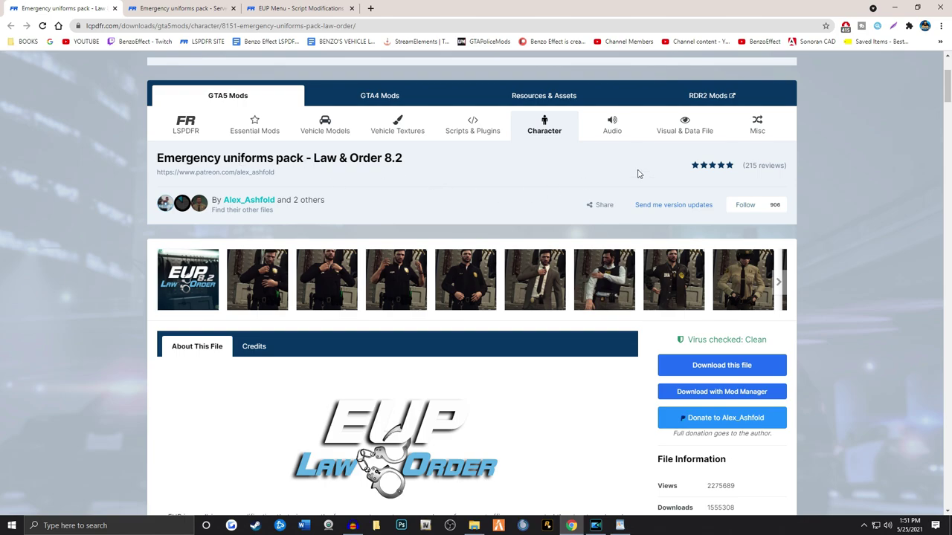
drag(944, 88, 944, 125)
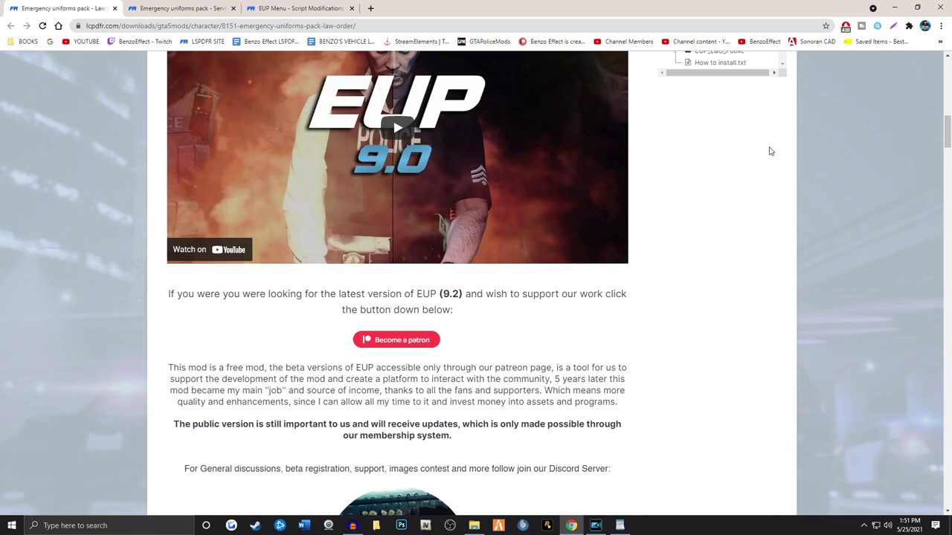
drag(947, 133, 946, 84)
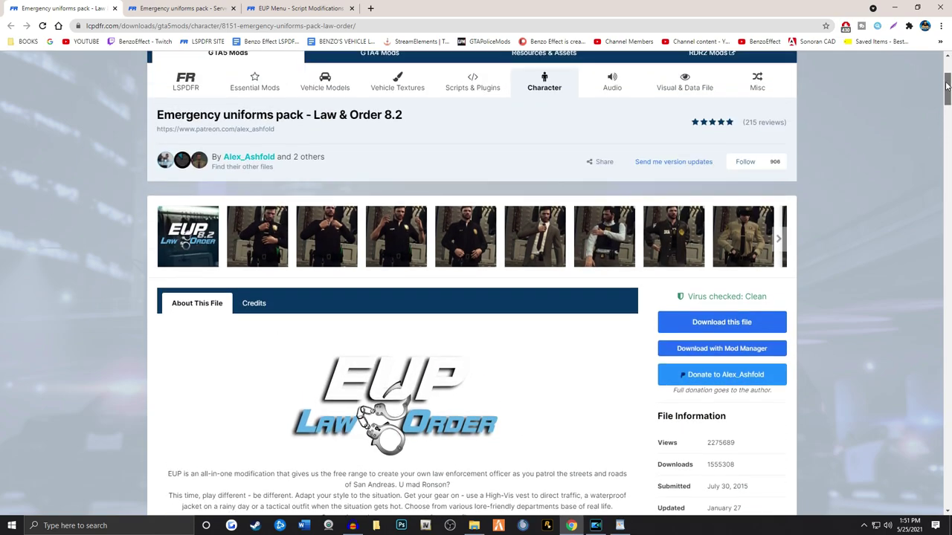
click(722, 321)
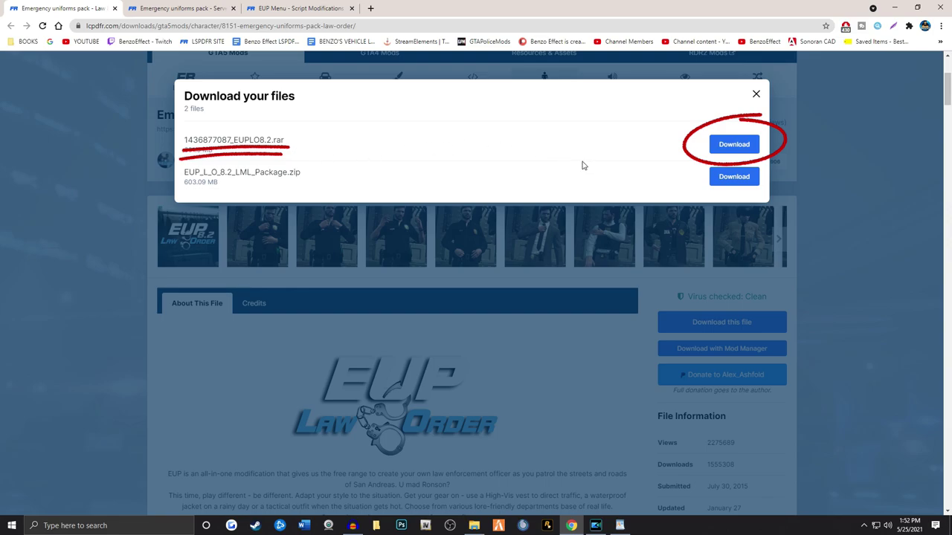
click(725, 144)
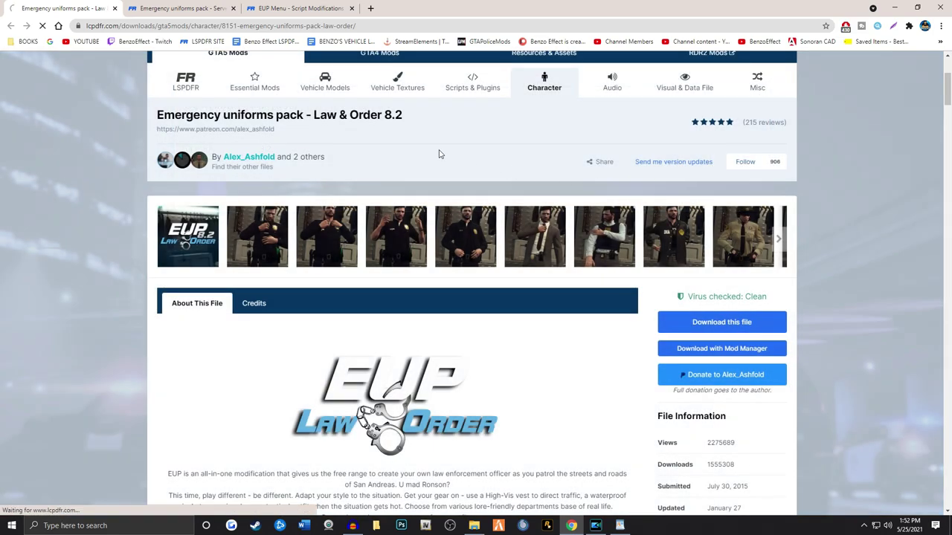
Download the Serve & Rescue 1.4 archive 603111502_EUPSR1.4.rar.
key(ctrl+Tab)
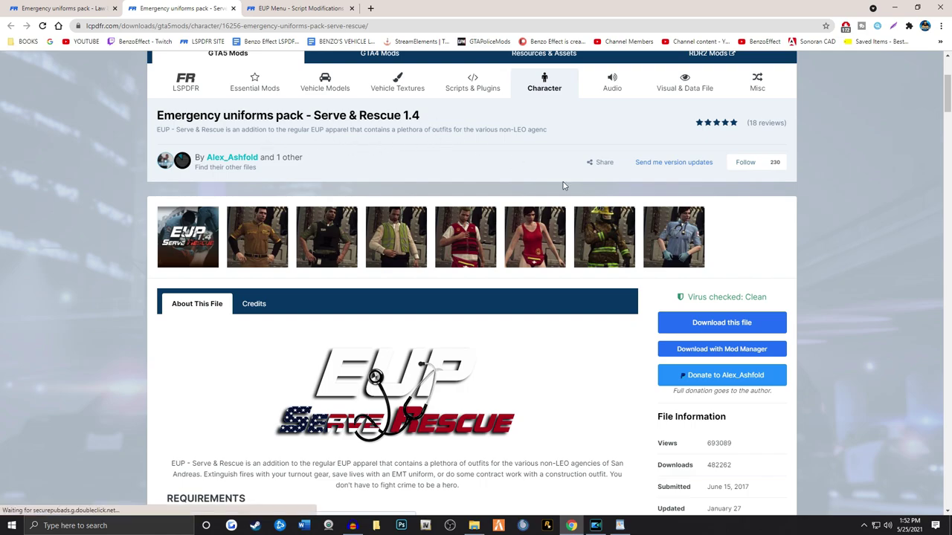
click(727, 323)
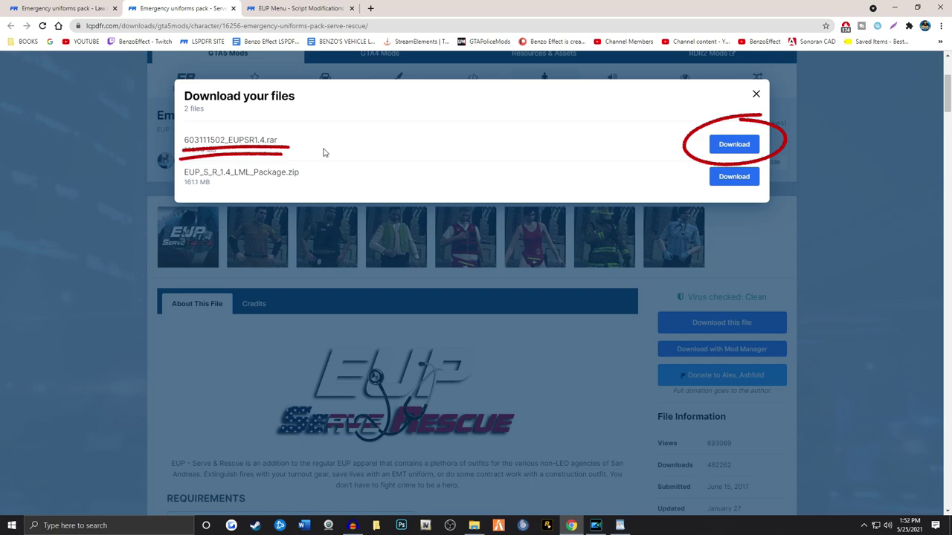
click(730, 143)
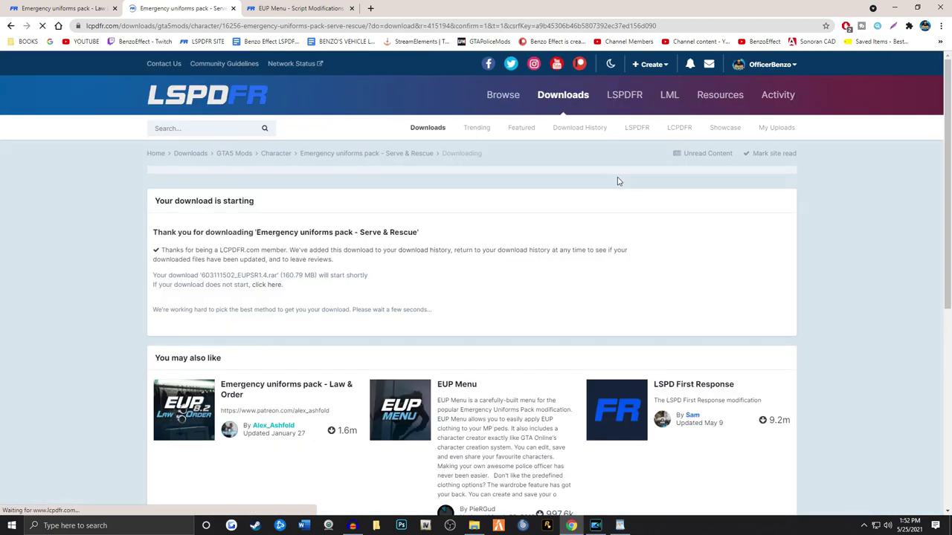
Download the EUP Menu file, agreeing to the download terms.
click(276, 9)
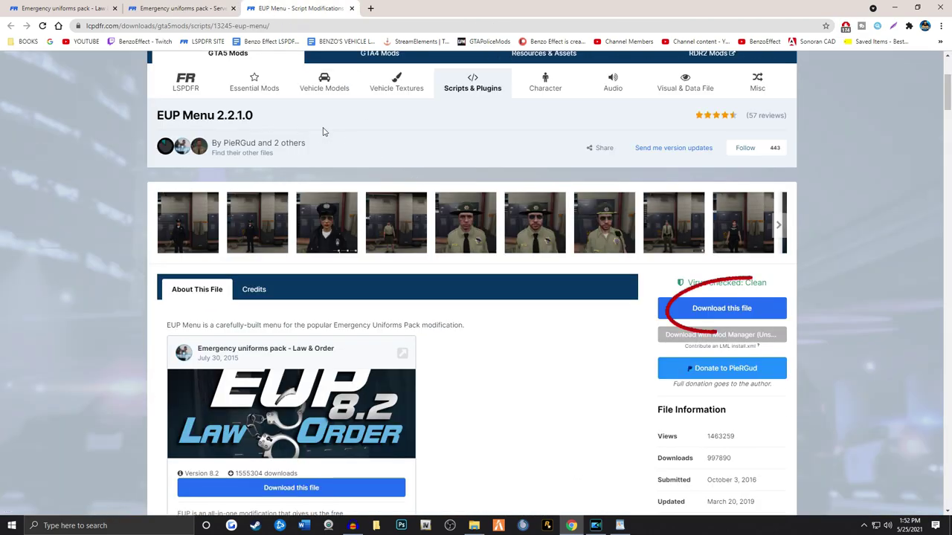
click(720, 308)
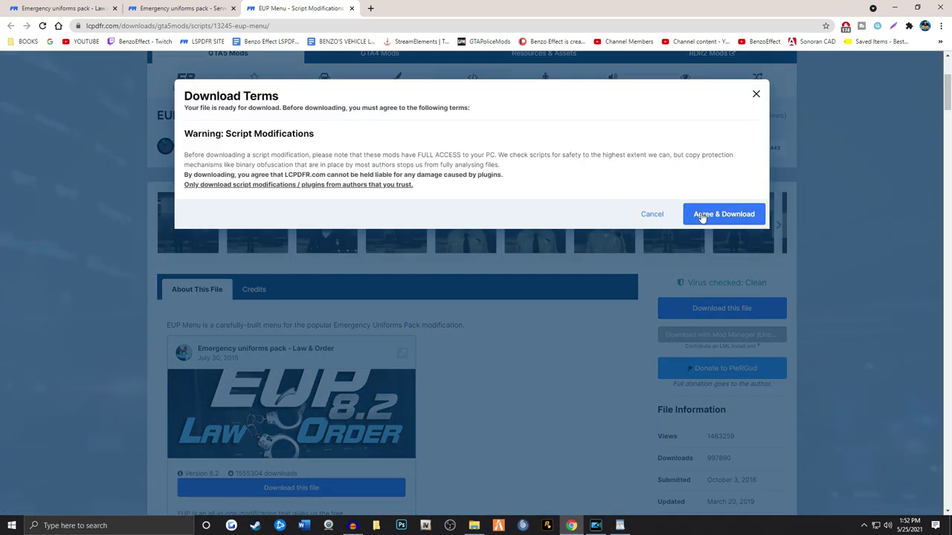
click(702, 216)
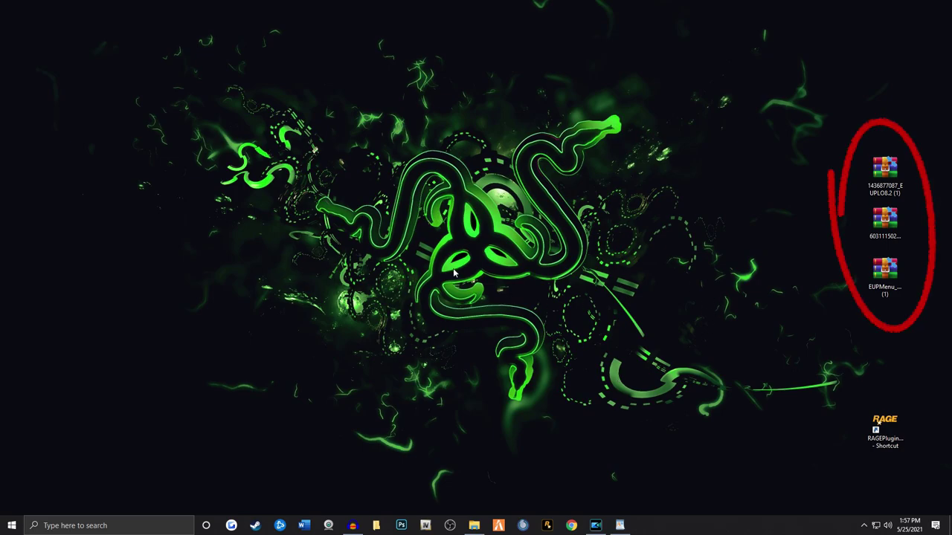
Open the EUPLO8.2 archive and copy its plugins folder into the Grand Theft Auto V folder.
click(473, 526)
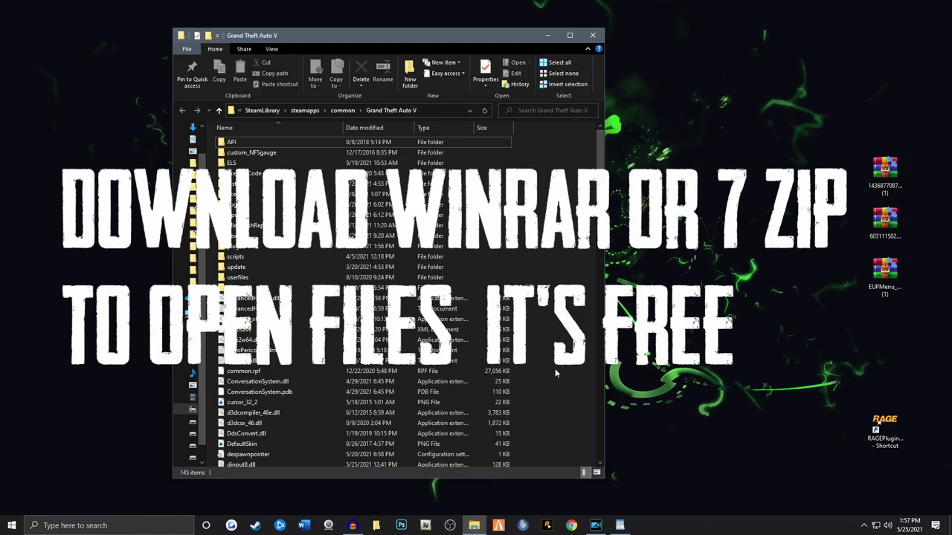
double_click(884, 171)
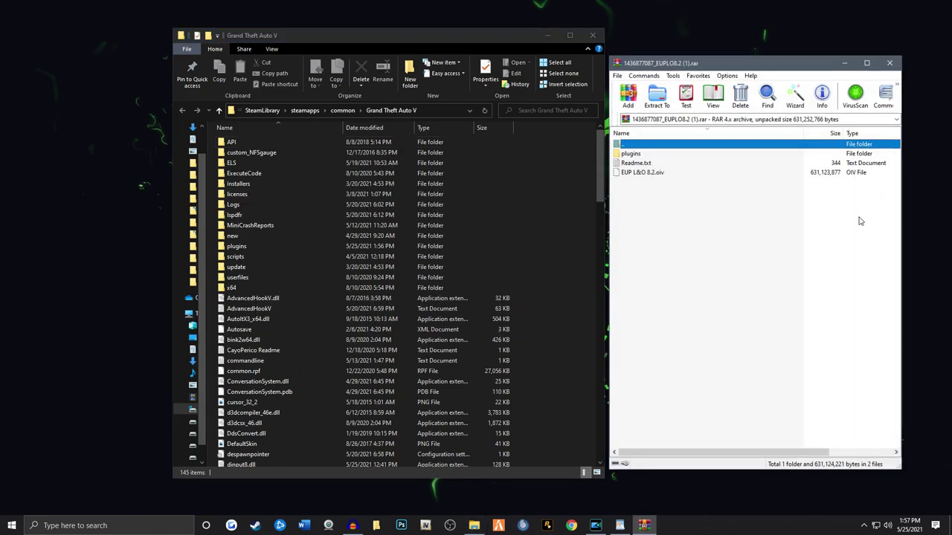
click(645, 174)
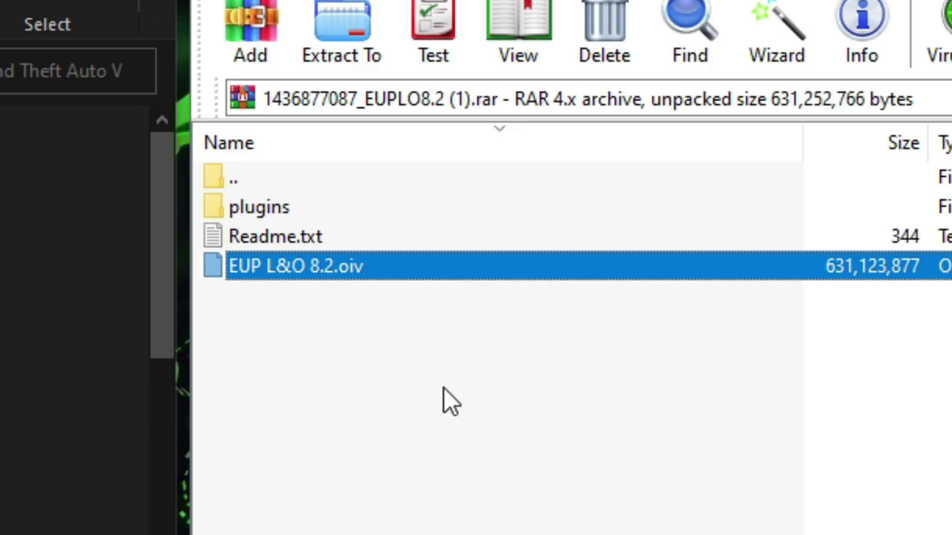
click(441, 386)
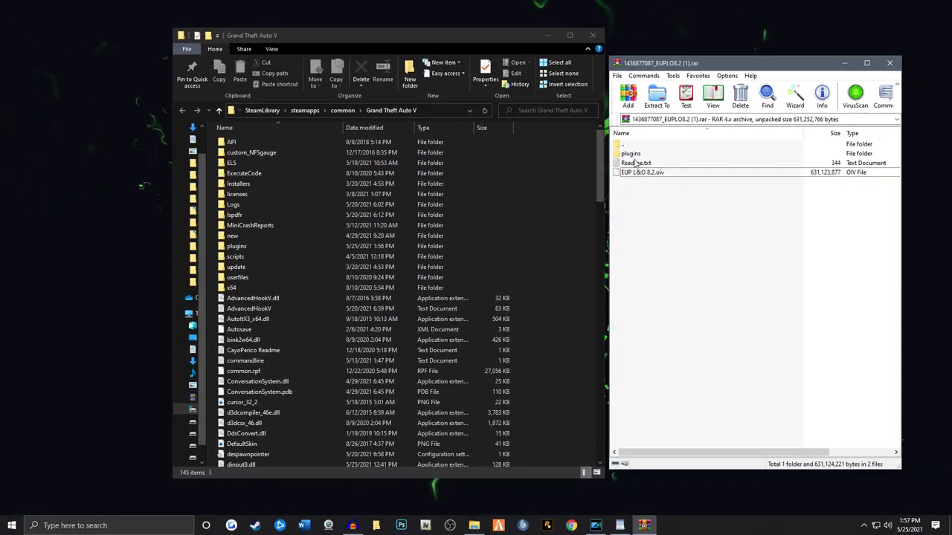
click(632, 154)
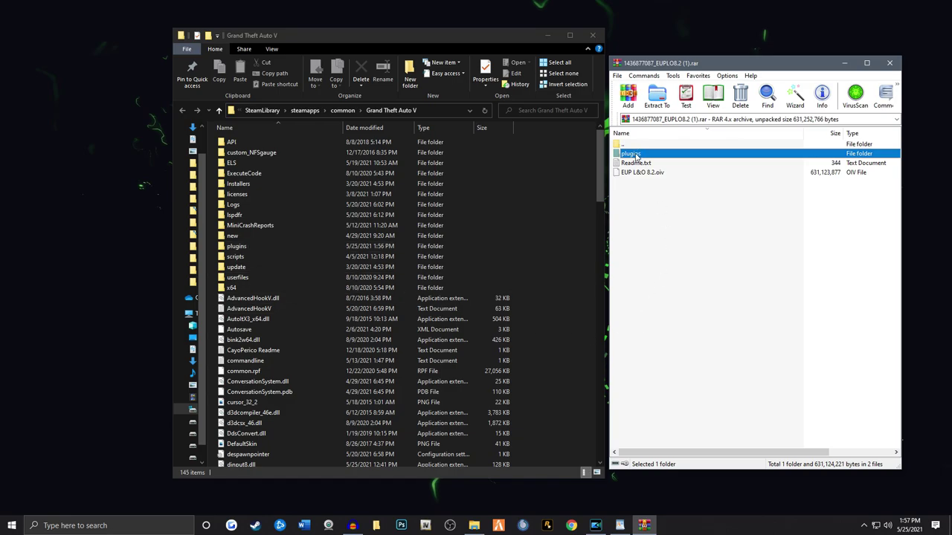
mouse_move(636, 156)
mouse_down()
mouse_move(549, 380)
mouse_move(552, 373)
mouse_up()
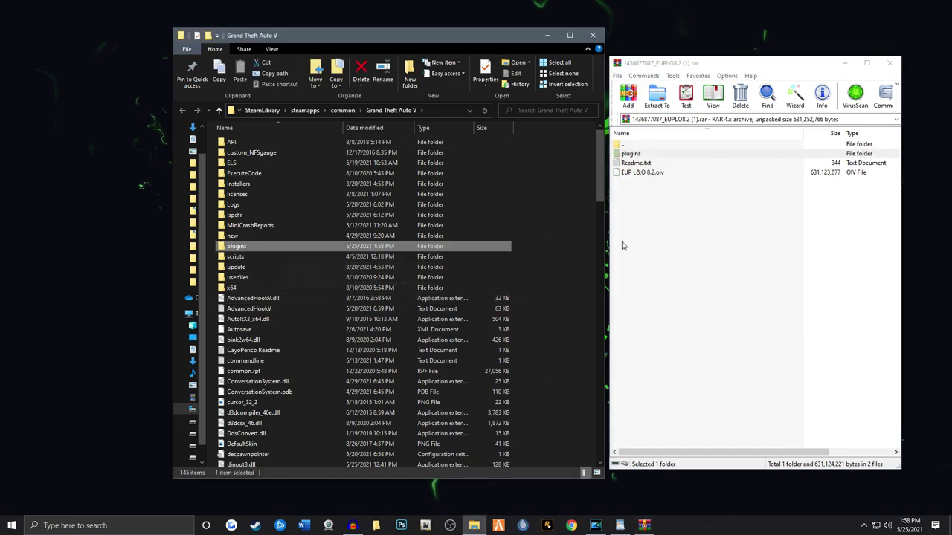
Create a new folder named 'mods' from the right-click menu in the GTA V game folder.
click(701, 173)
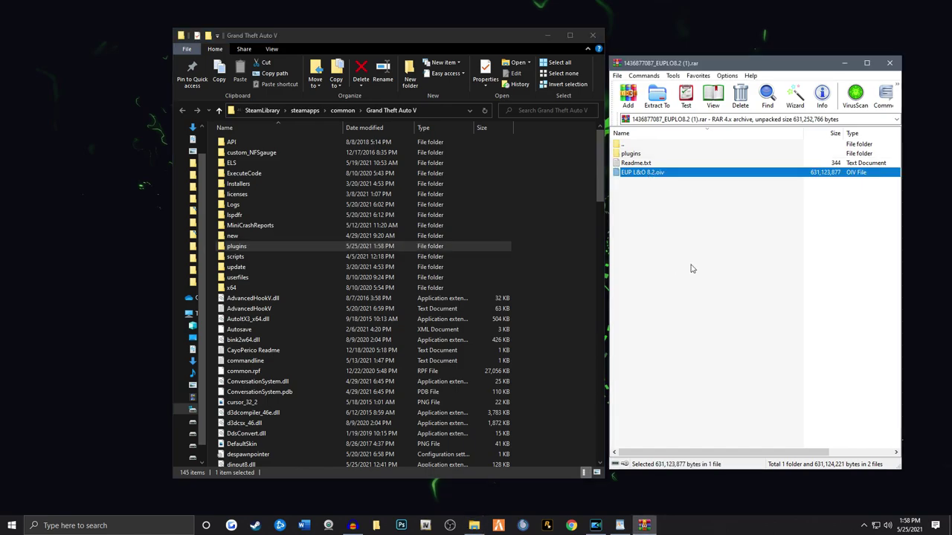
click(543, 349)
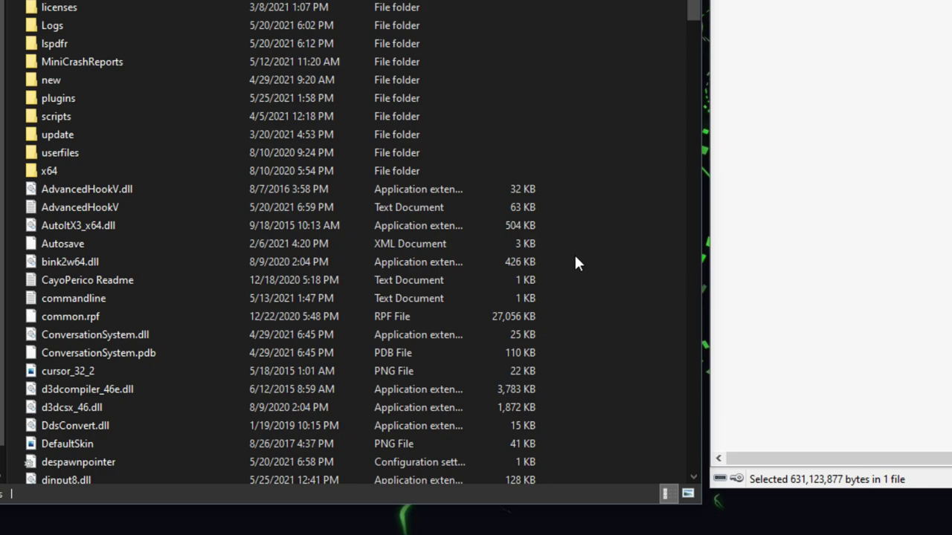
right_click(576, 263)
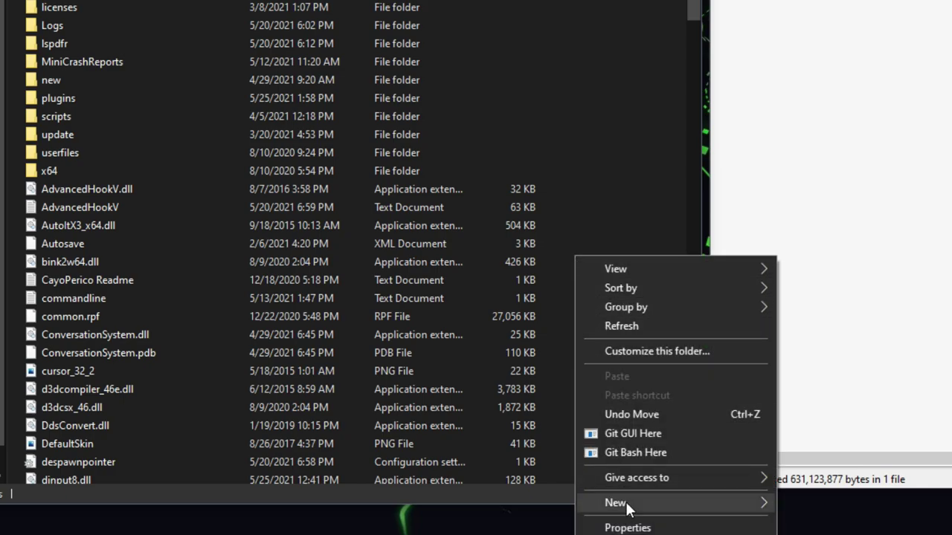
mouse_move(626, 506)
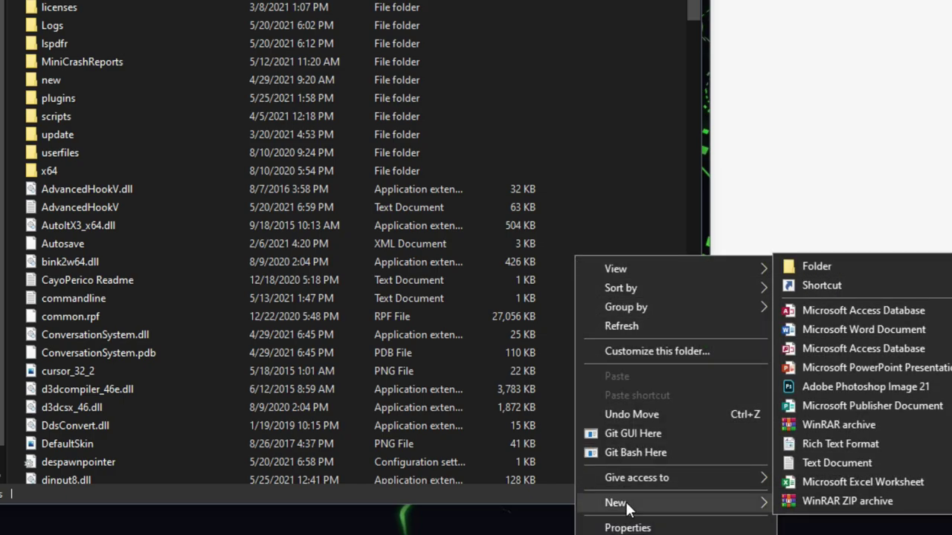
click(823, 266)
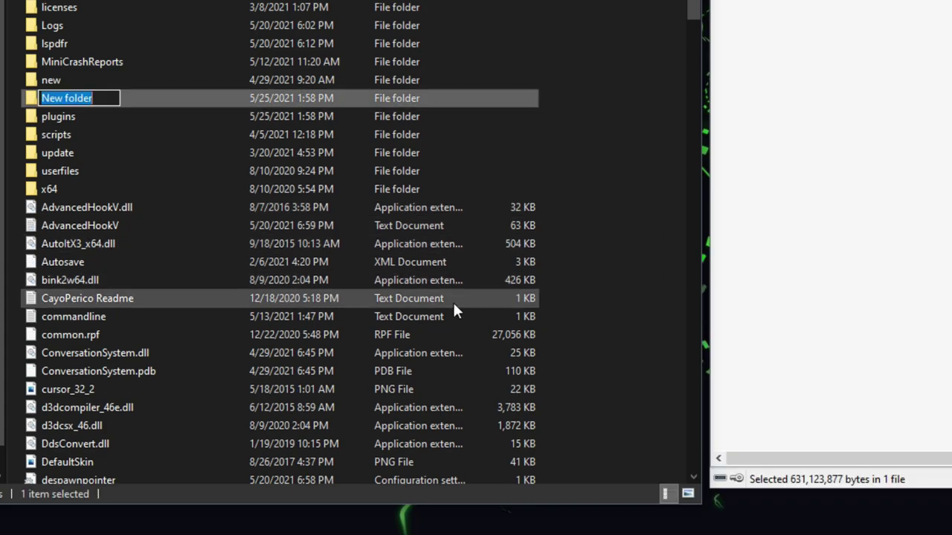
text(mods)
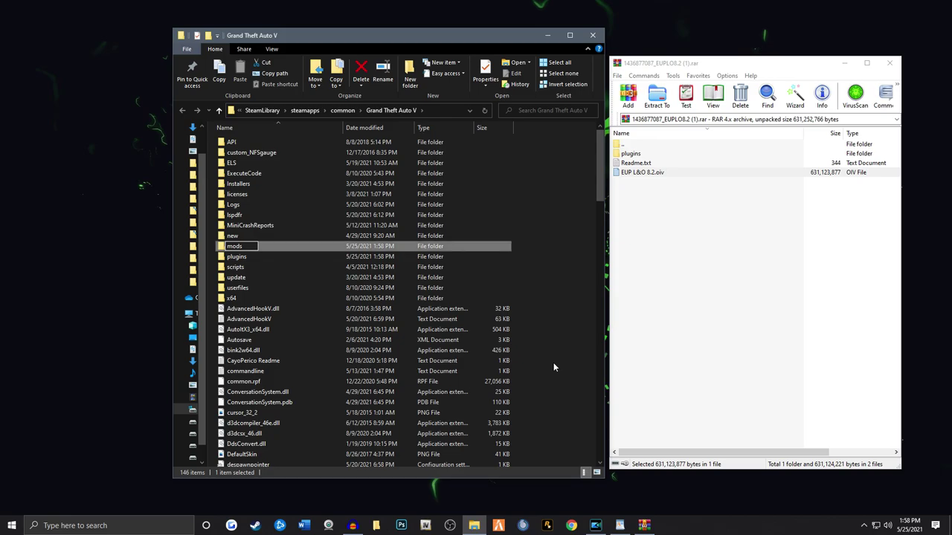
click(611, 302)
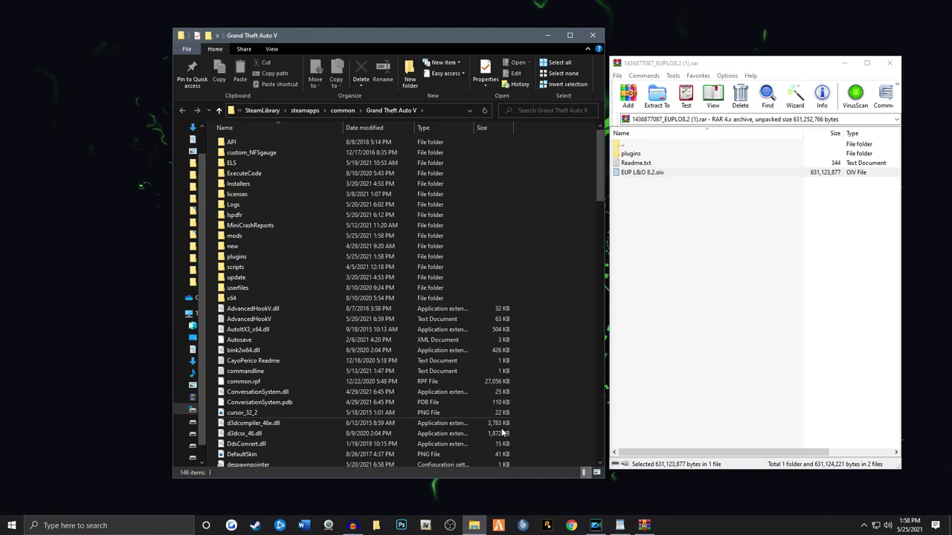
Launch OpenIV for GTA V and install ASI Loader, OpenIV.ASI and openCamera via the ASI Manager.
click(425, 521)
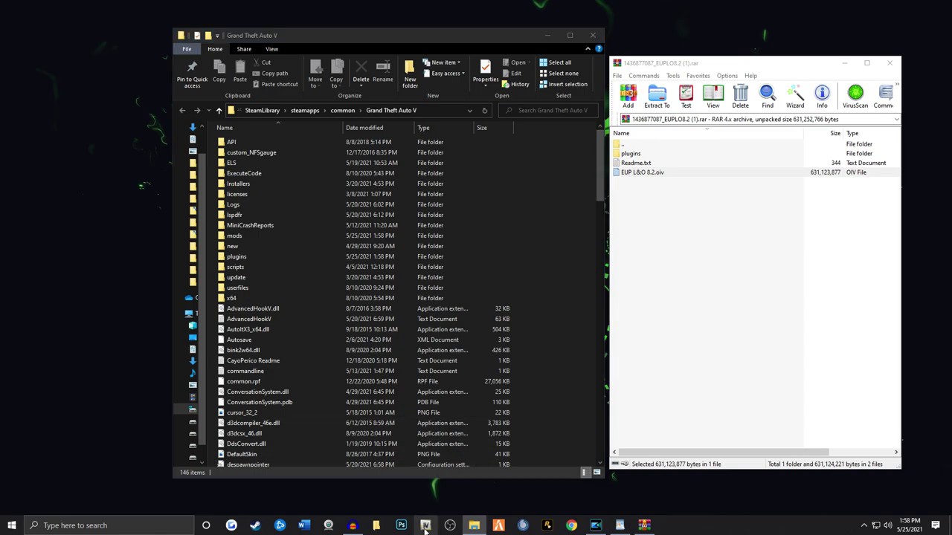
click(422, 277)
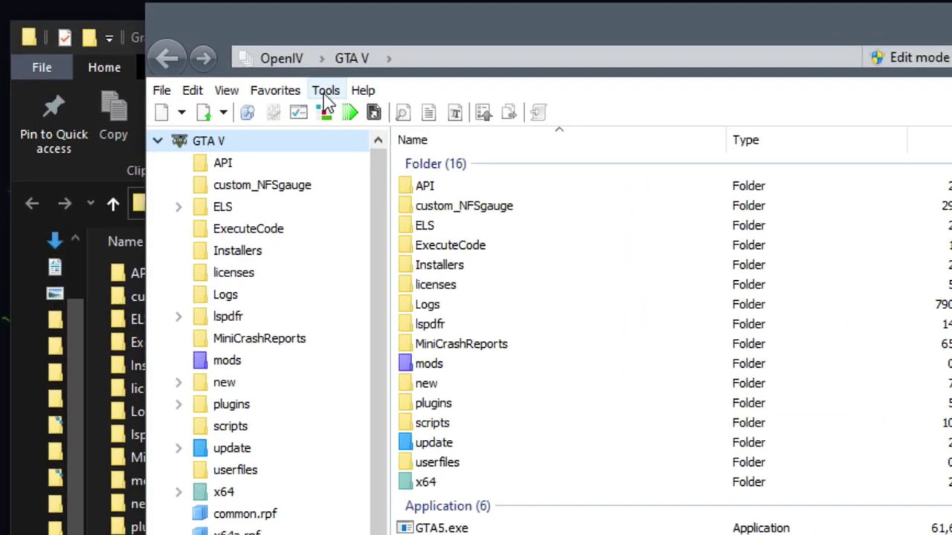
click(318, 66)
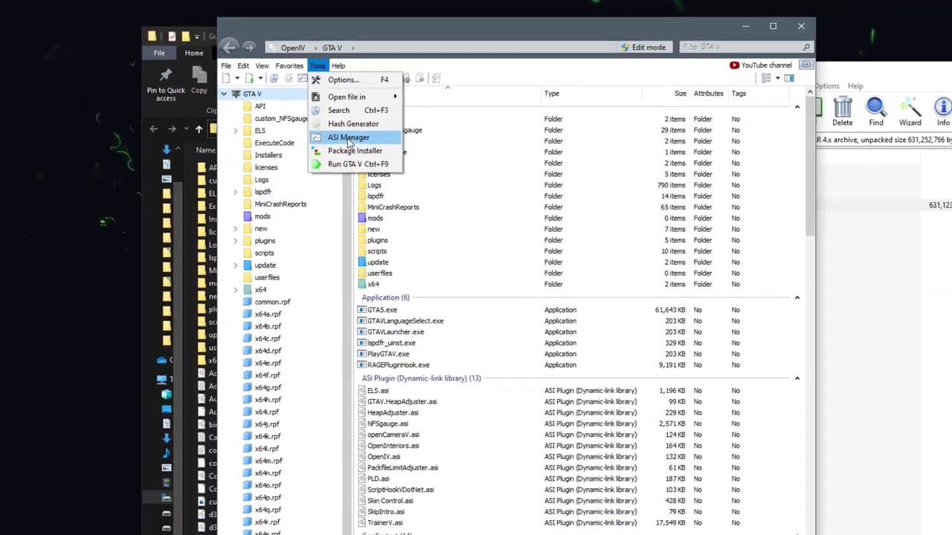
click(383, 222)
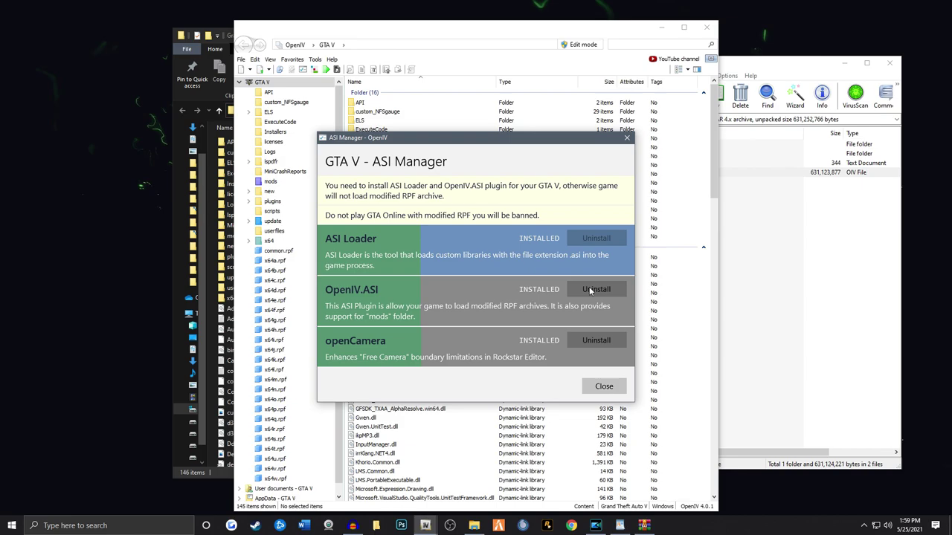
click(590, 291)
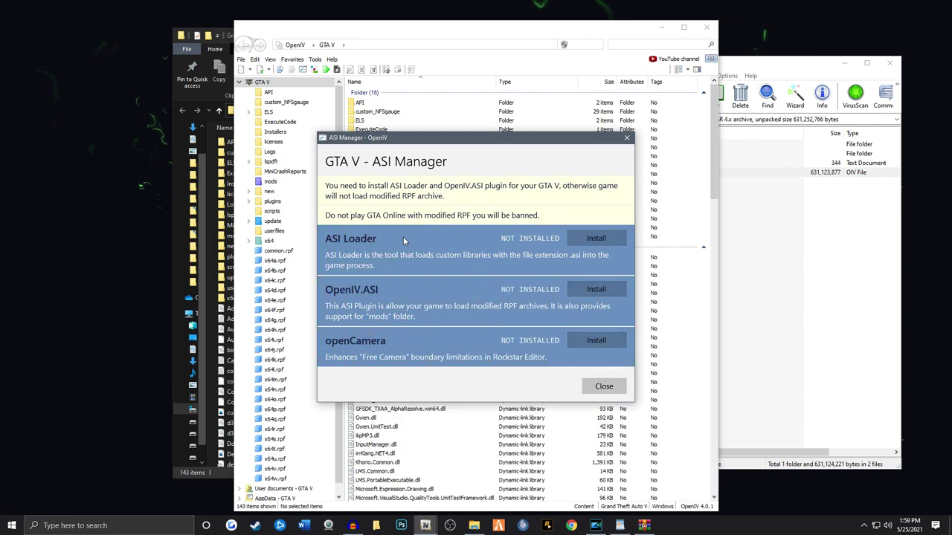
click(595, 240)
click(596, 290)
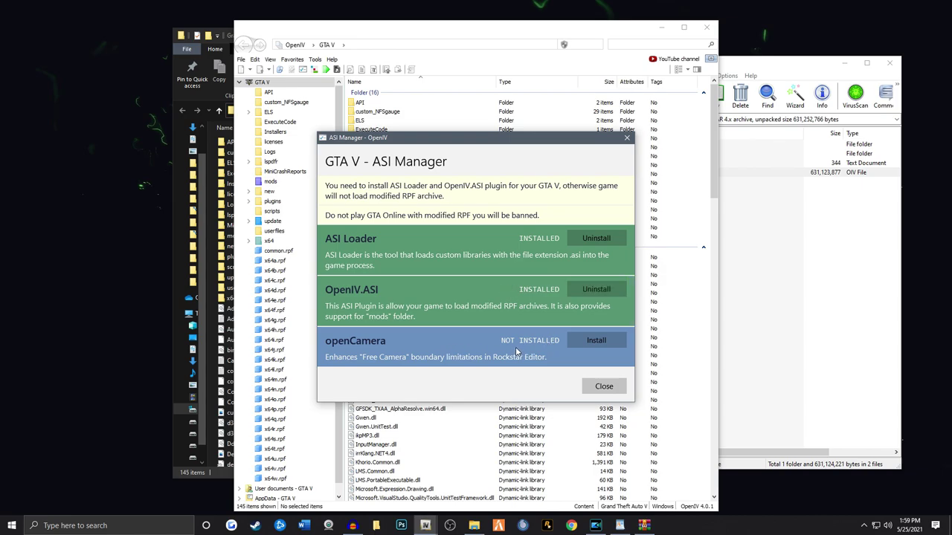
click(605, 344)
click(596, 387)
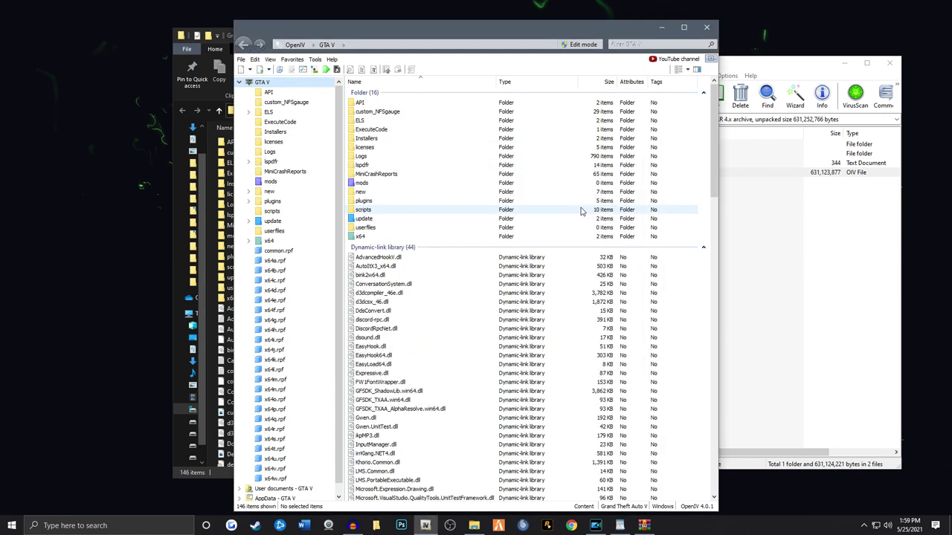
Turn on OpenIV edit mode for GTA V, confirming the warning, with the EUP archive window alongside.
drag(534, 31, 383, 24)
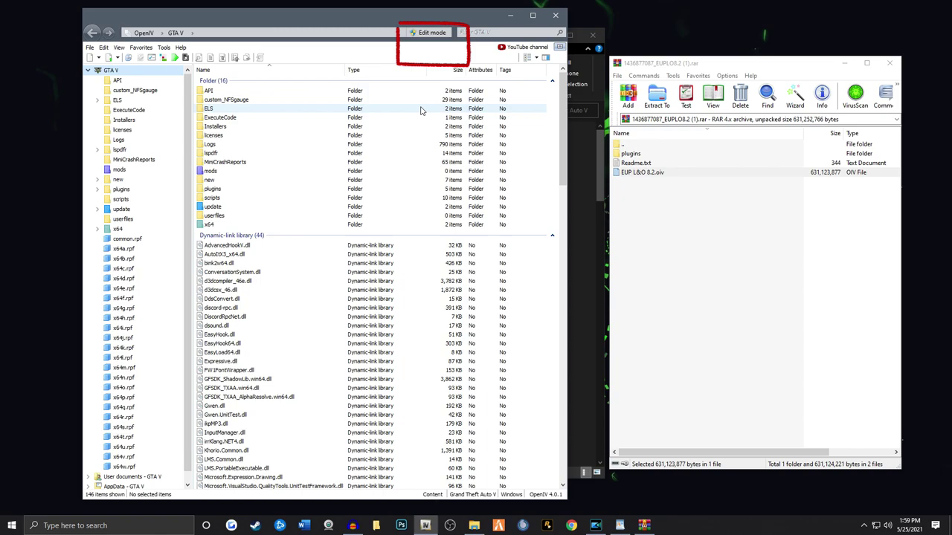
click(420, 35)
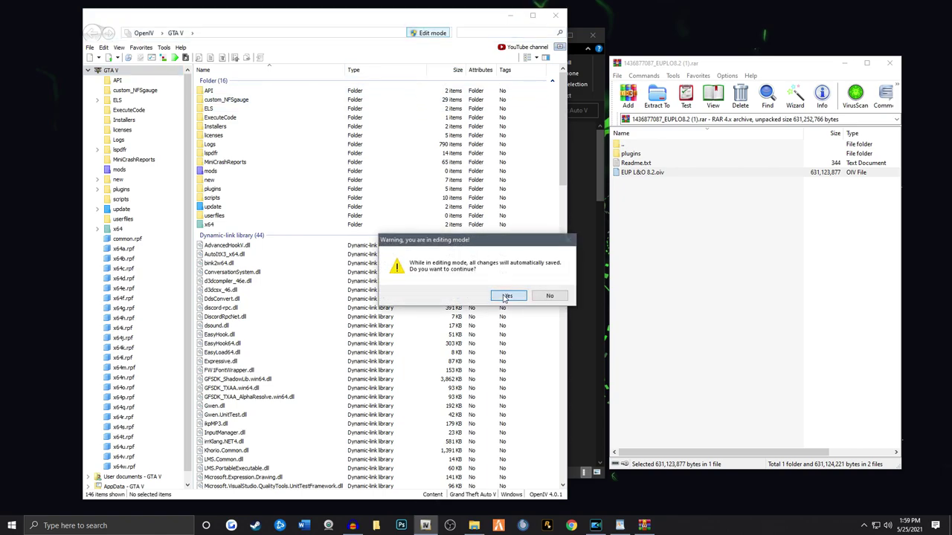
click(506, 297)
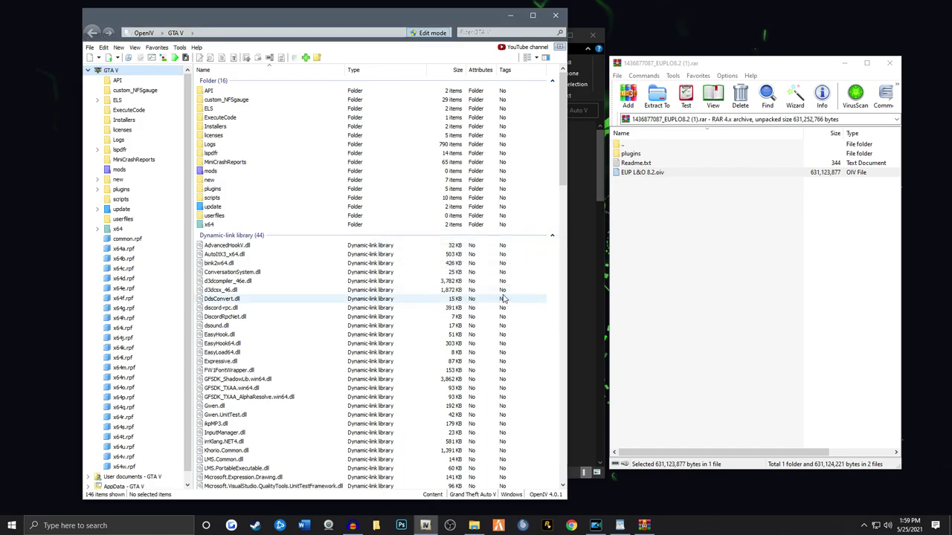
click(679, 249)
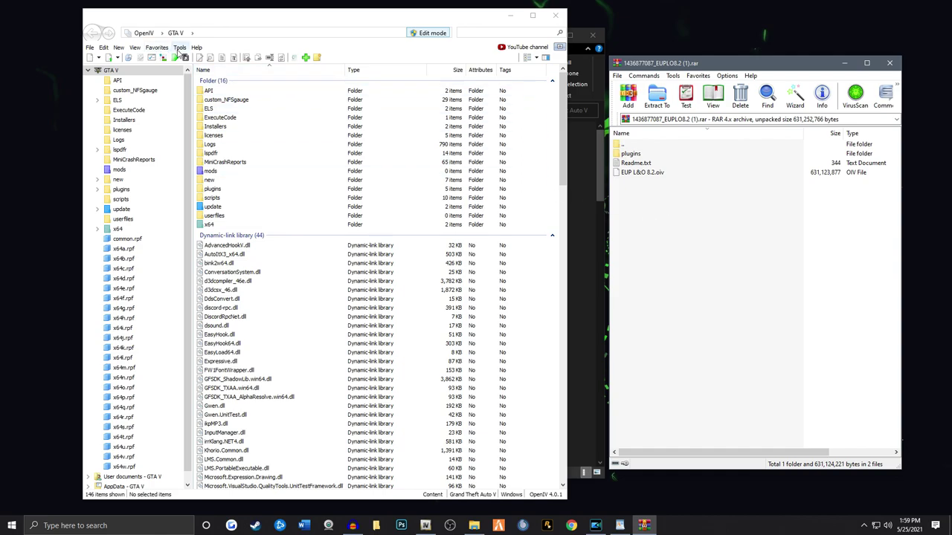
click(180, 46)
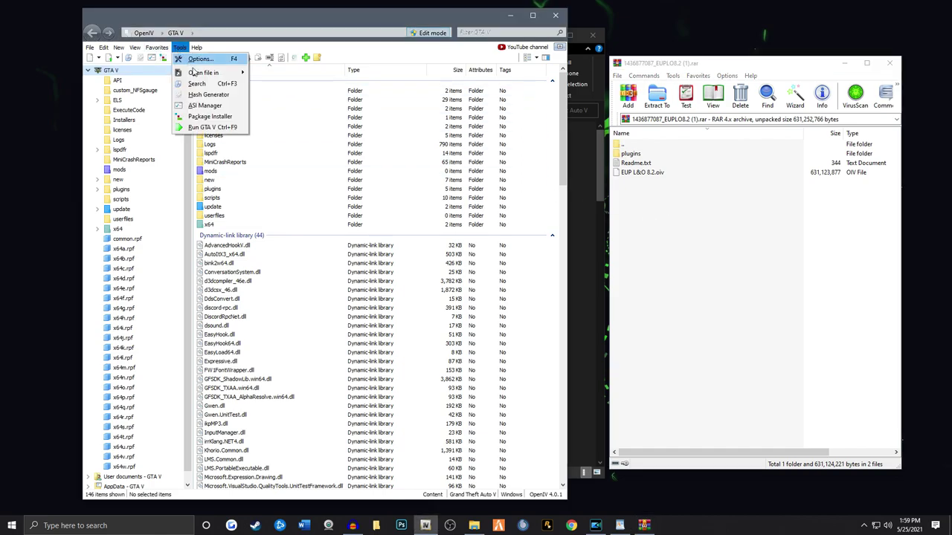
click(372, 23)
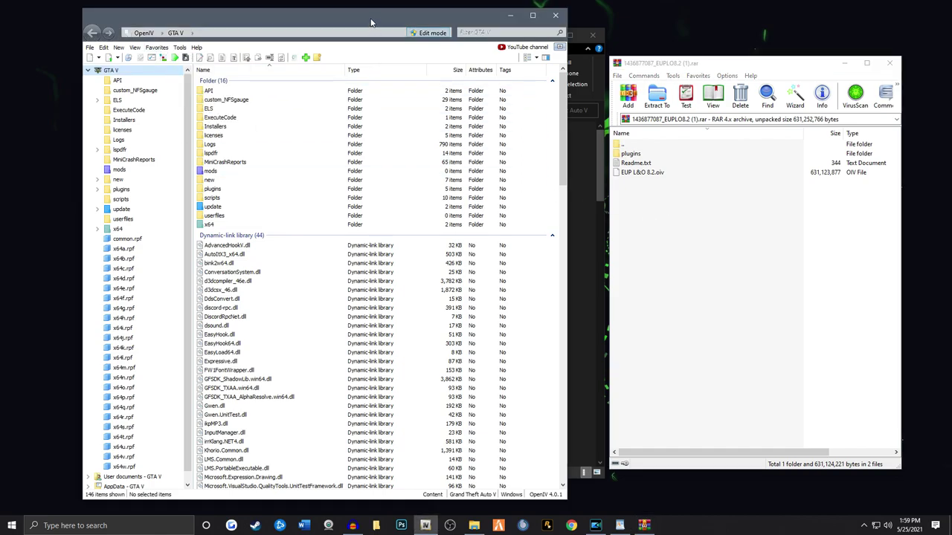
click(662, 225)
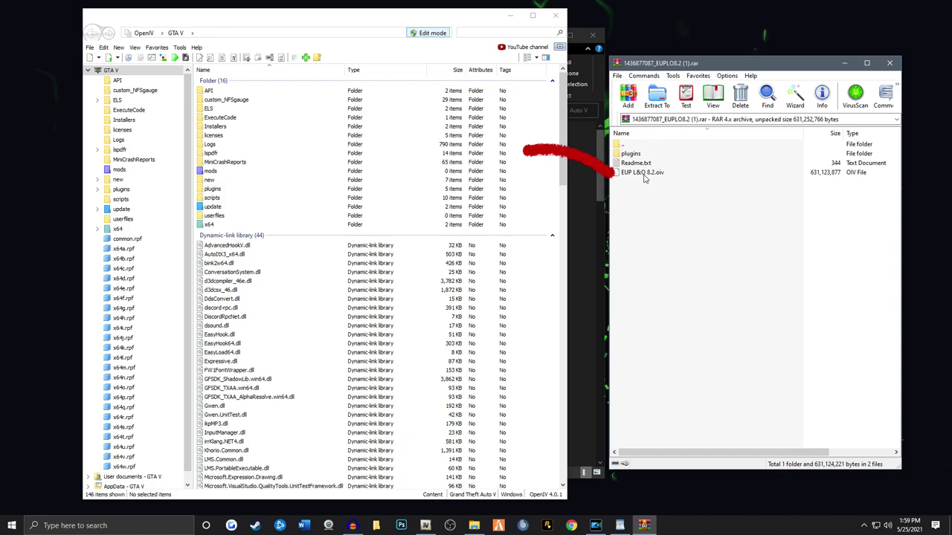
Install EUP L&O 8.2.oiv into the mods folder through OpenIV's package installer, then close it.
drag(639, 173, 404, 294)
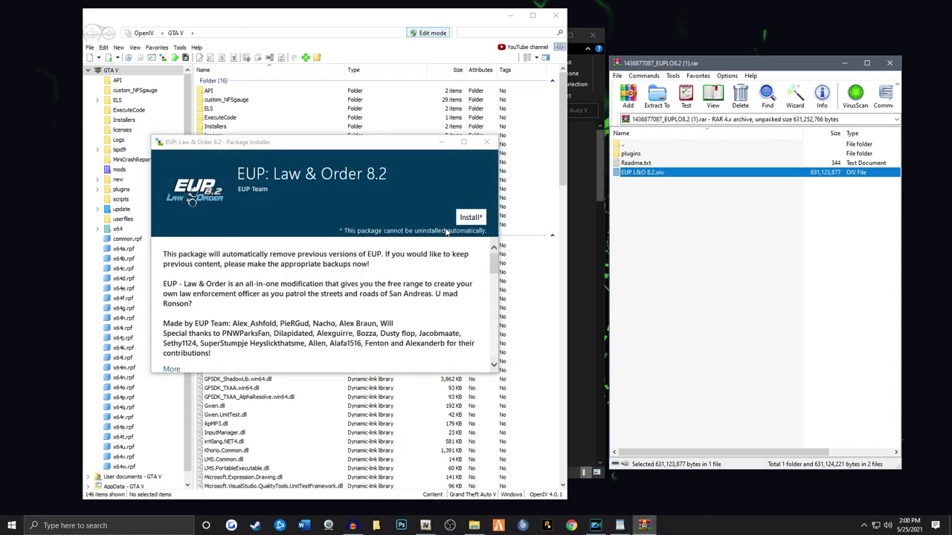
click(469, 217)
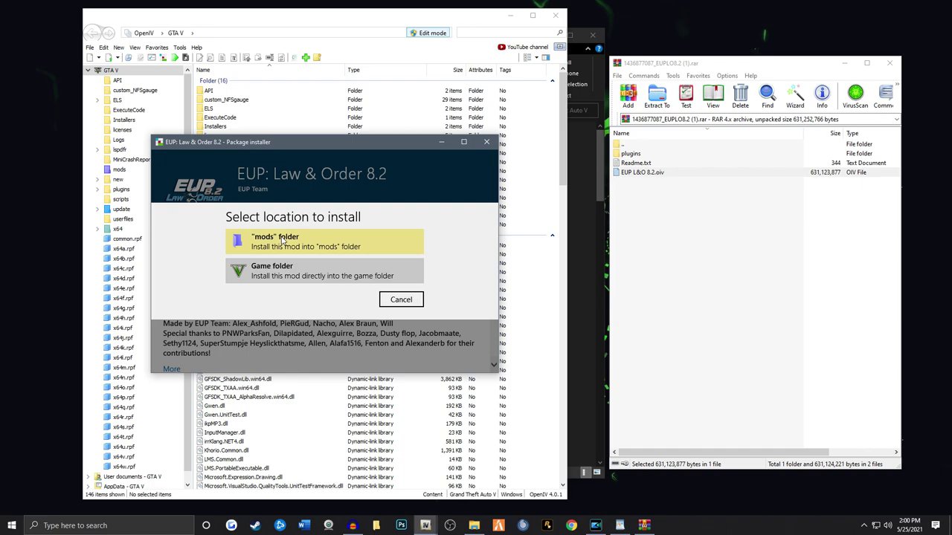
click(274, 240)
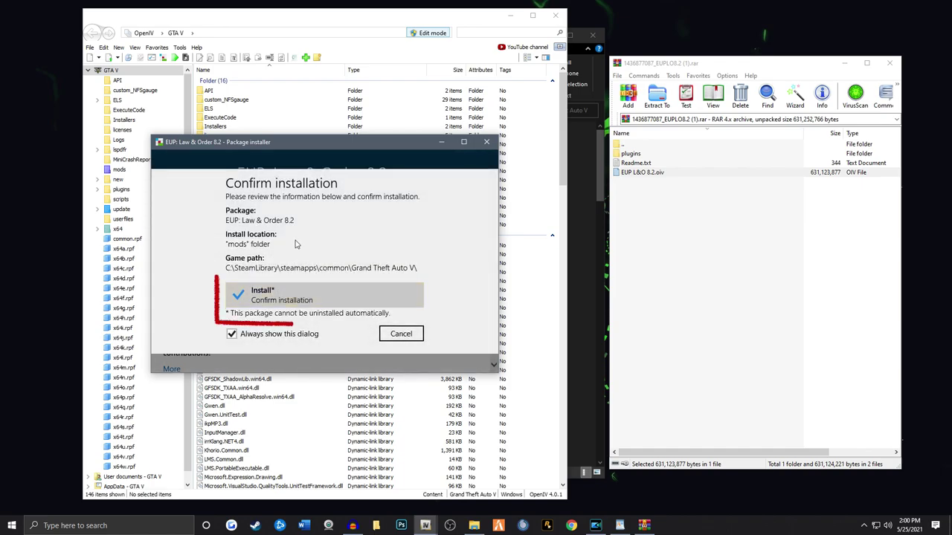
click(279, 298)
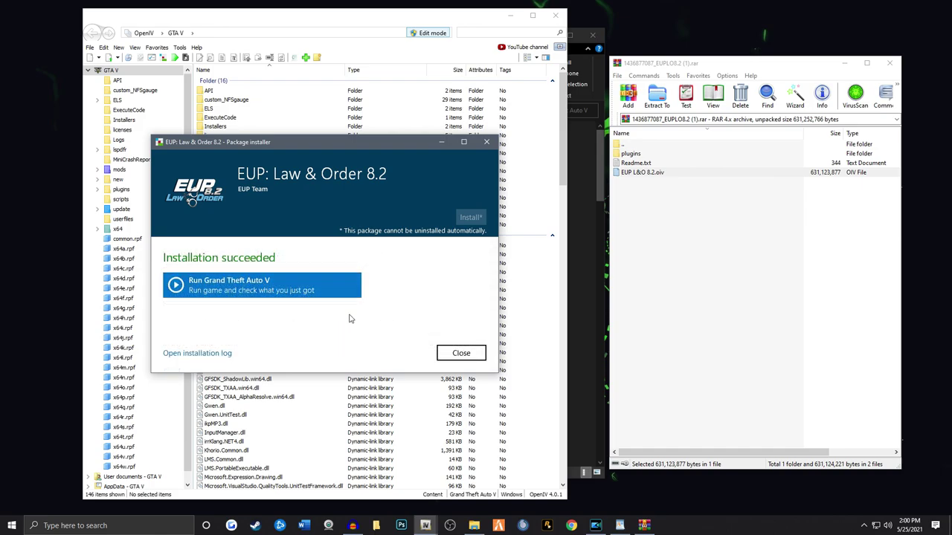
click(461, 353)
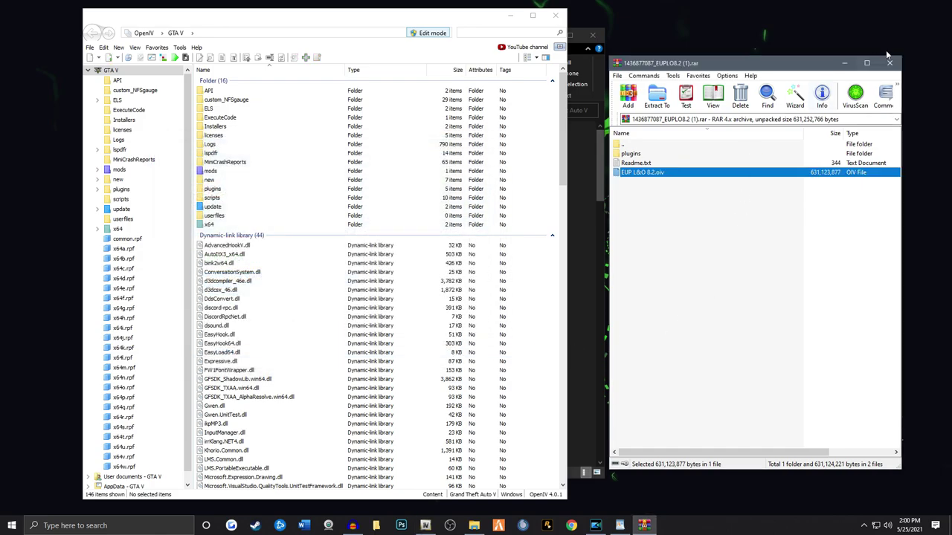
Close the Law & Order archive and open the Serve & Rescue archive to its EUP S&R 1.4.oiv package.
click(889, 63)
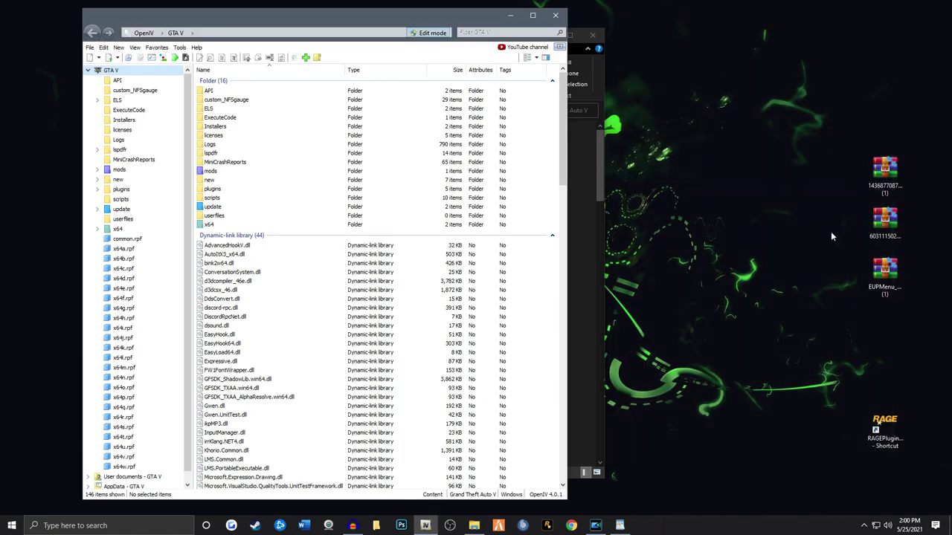
click(880, 174)
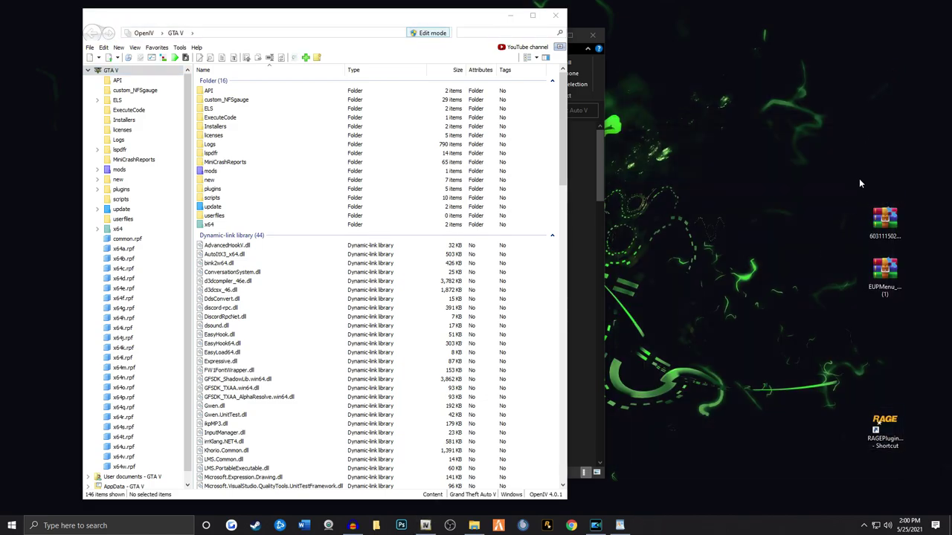
click(882, 217)
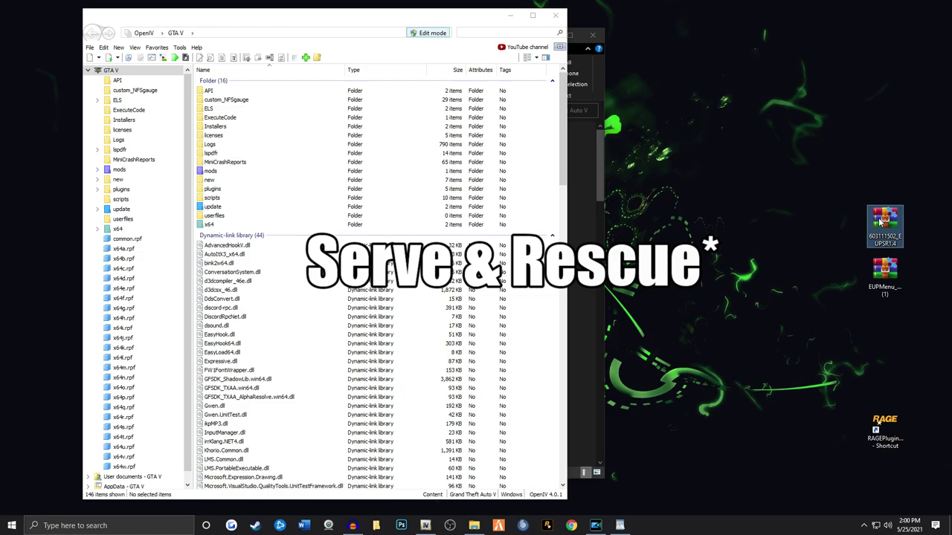
double_click(880, 220)
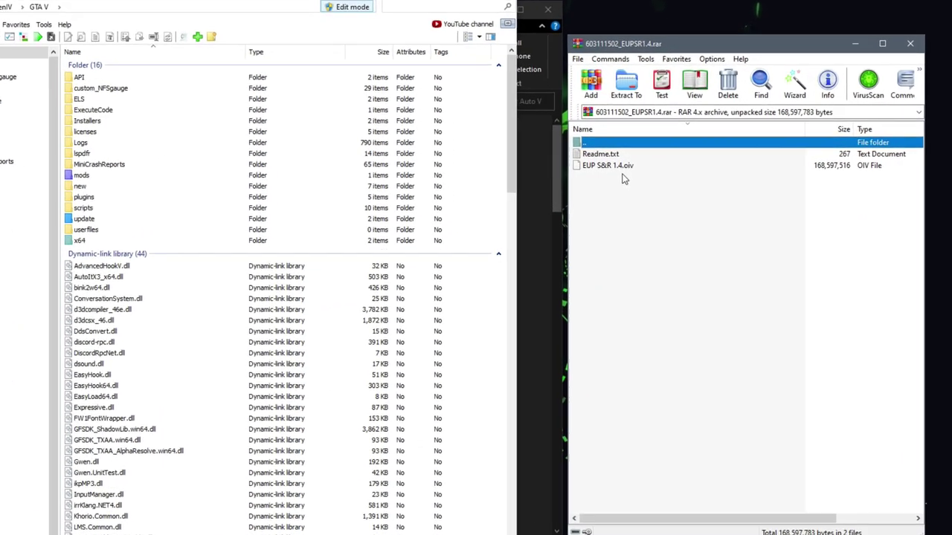
click(644, 165)
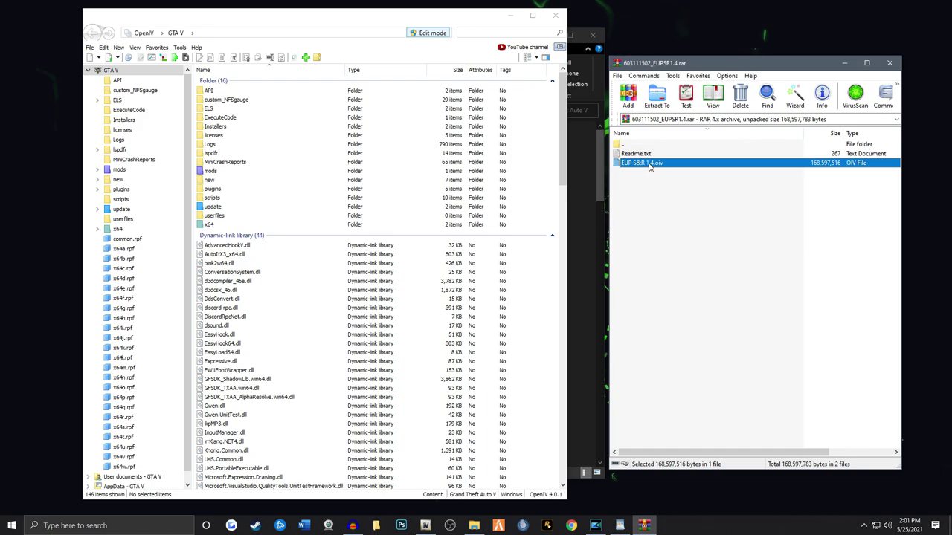
Install EUP S&R 1.4.oiv into the mods folder with OpenIV, then close the archive.
drag(649, 166, 419, 318)
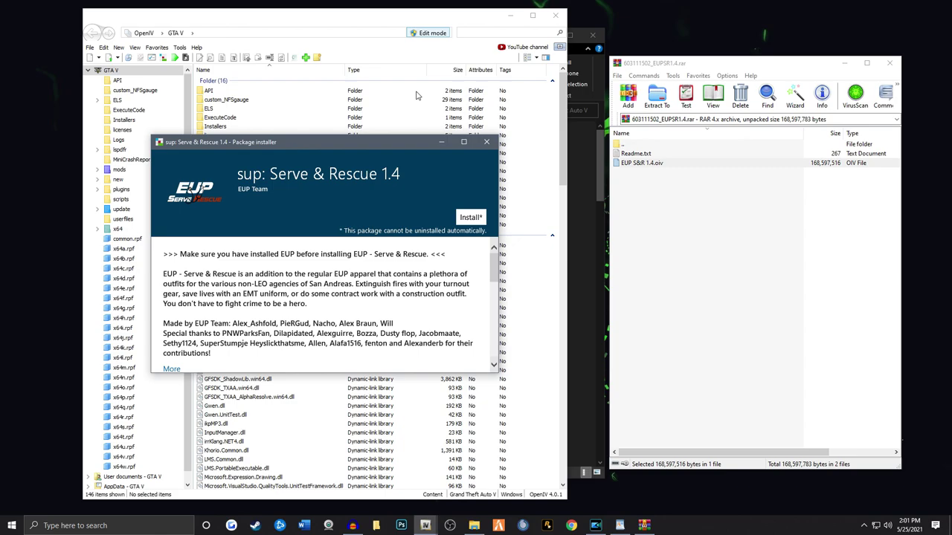
click(467, 217)
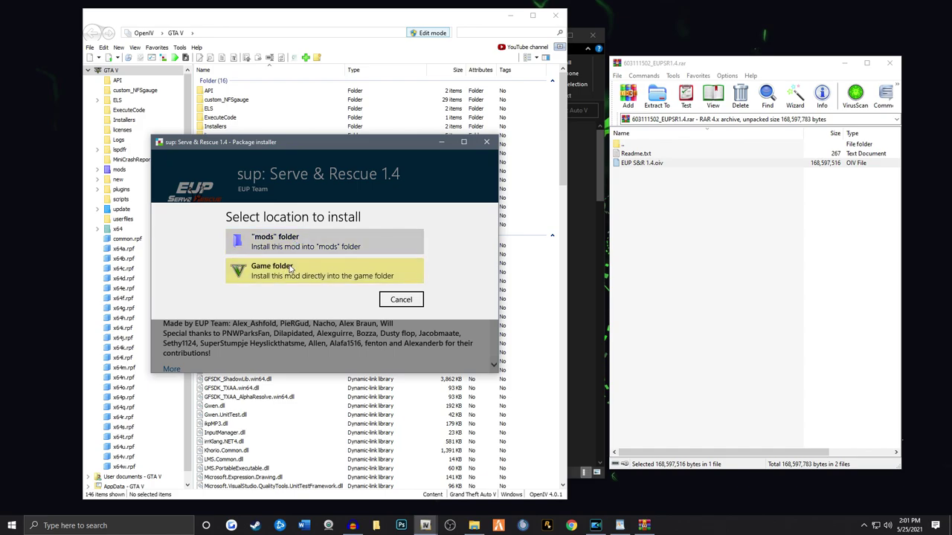
click(297, 244)
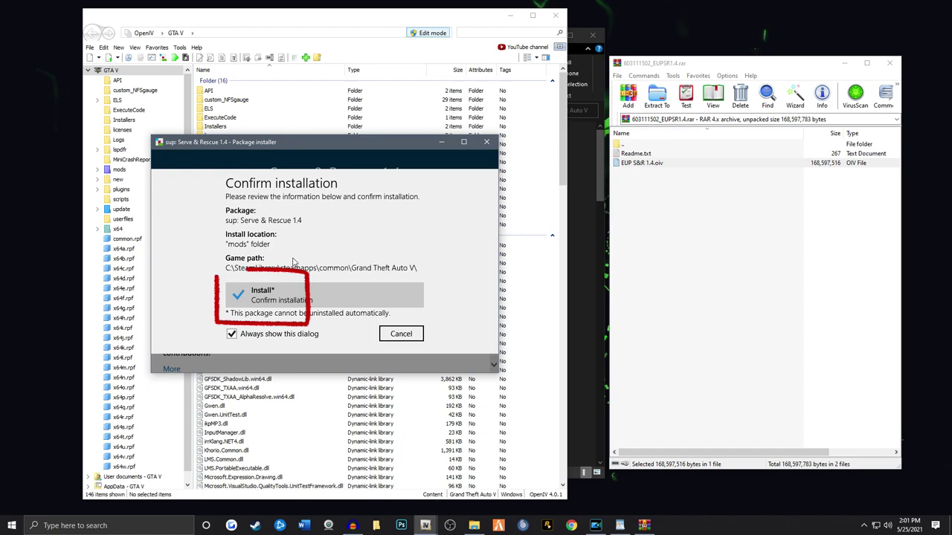
click(342, 296)
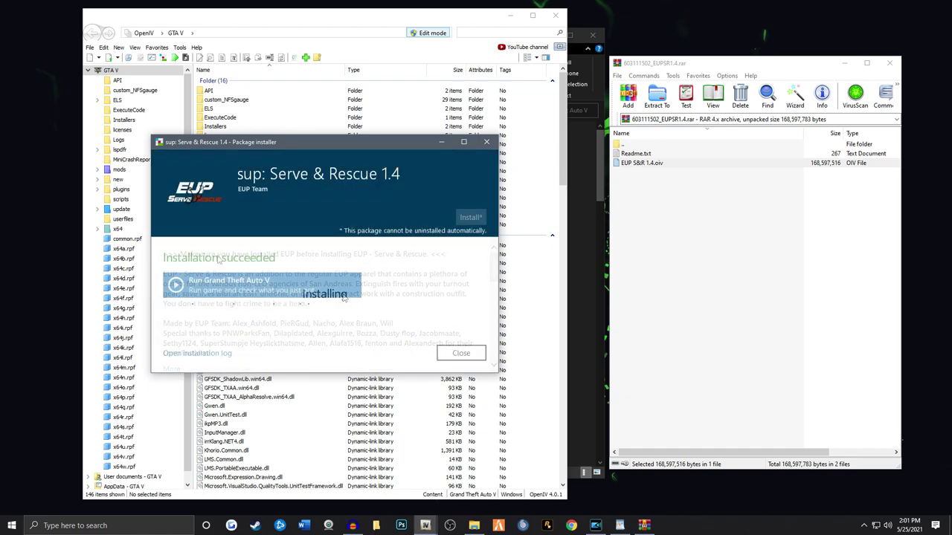
click(460, 353)
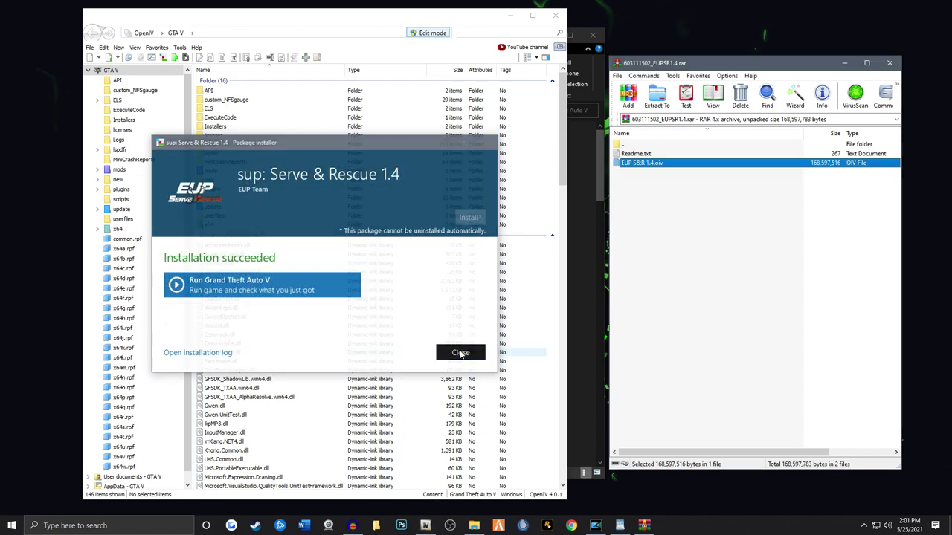
click(889, 64)
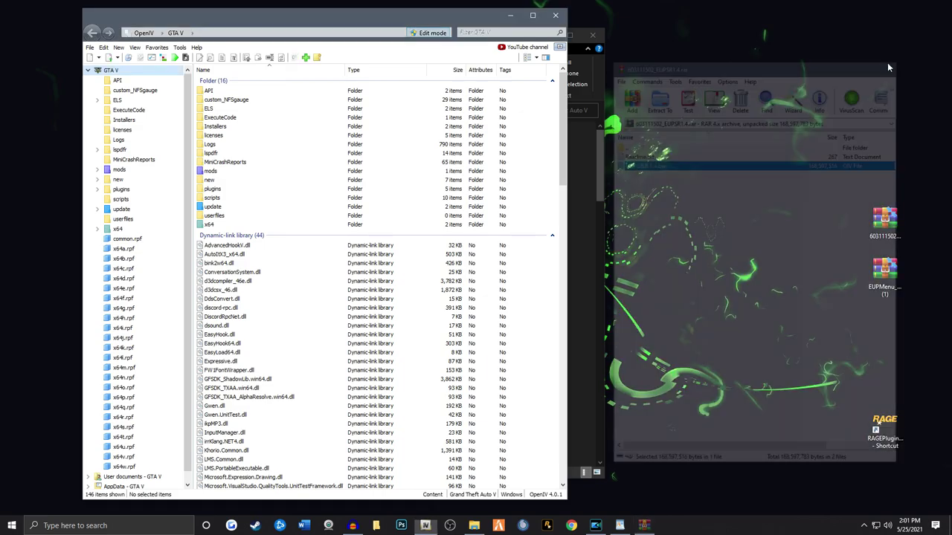
Close OpenIV and open the Files folder inside the EUPMenu archive.
click(556, 16)
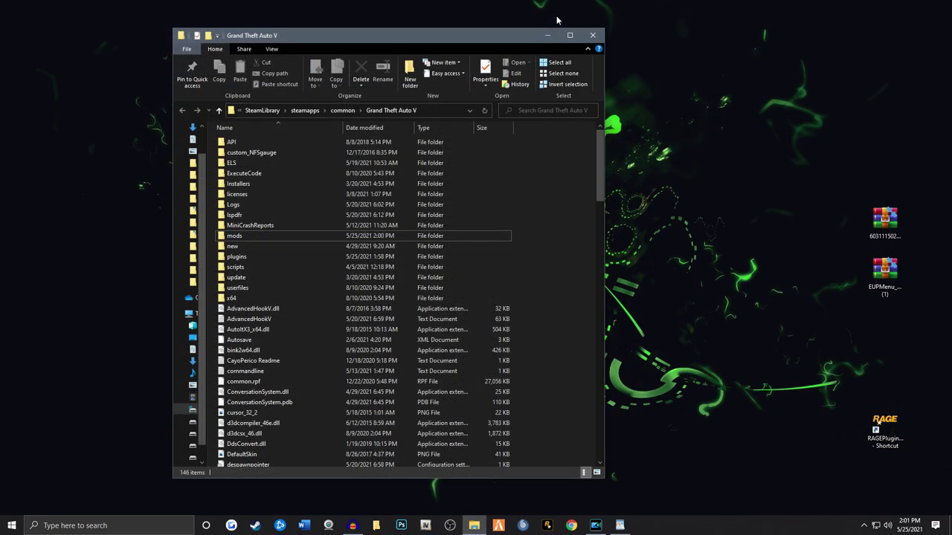
double_click(886, 267)
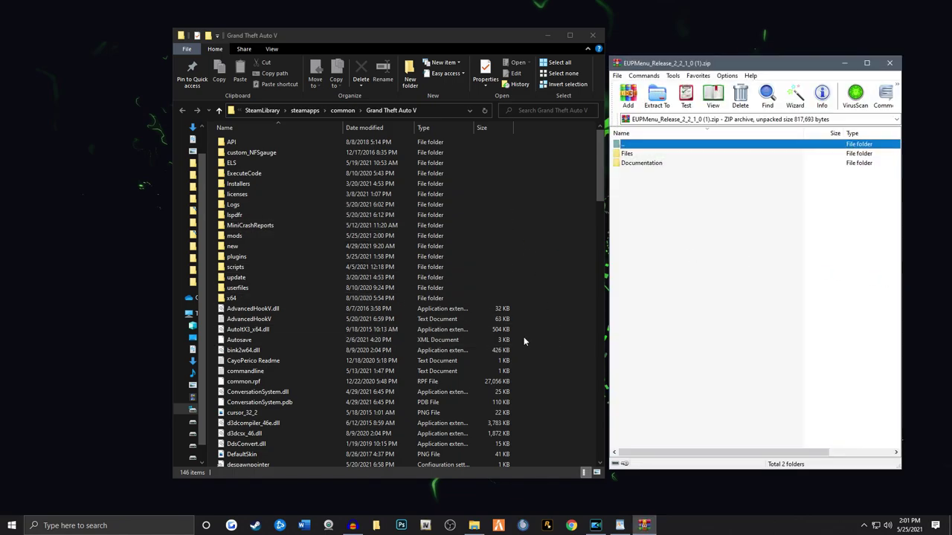
click(629, 154)
double_click(629, 153)
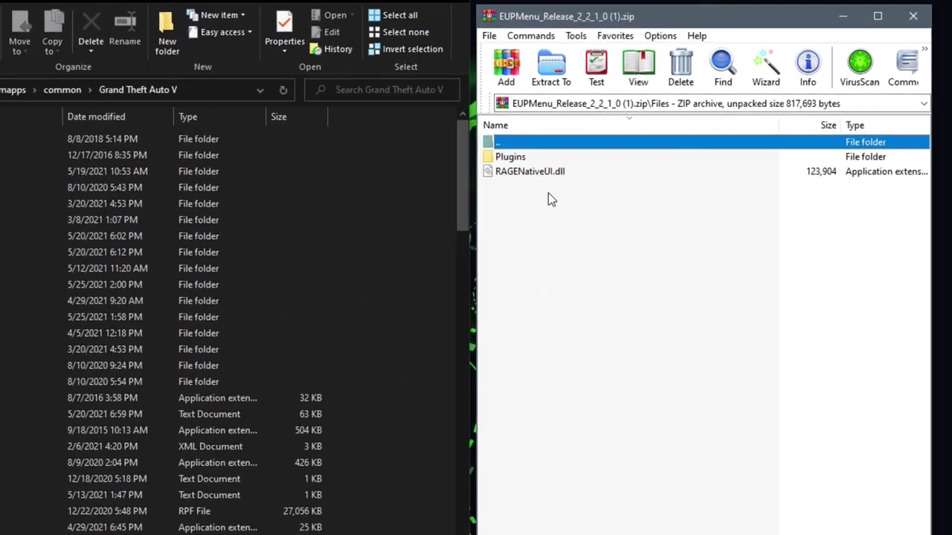
Copy Plugins and RAGENativeUI.dll into the GTA V folder, replacing the existing RAGENativeUI.dll.
click(633, 154)
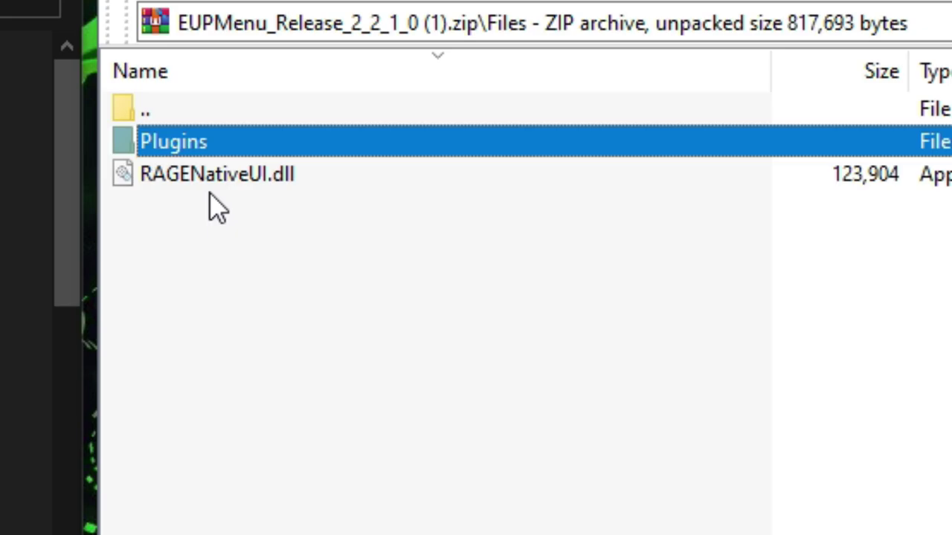
click(305, 177)
click(280, 329)
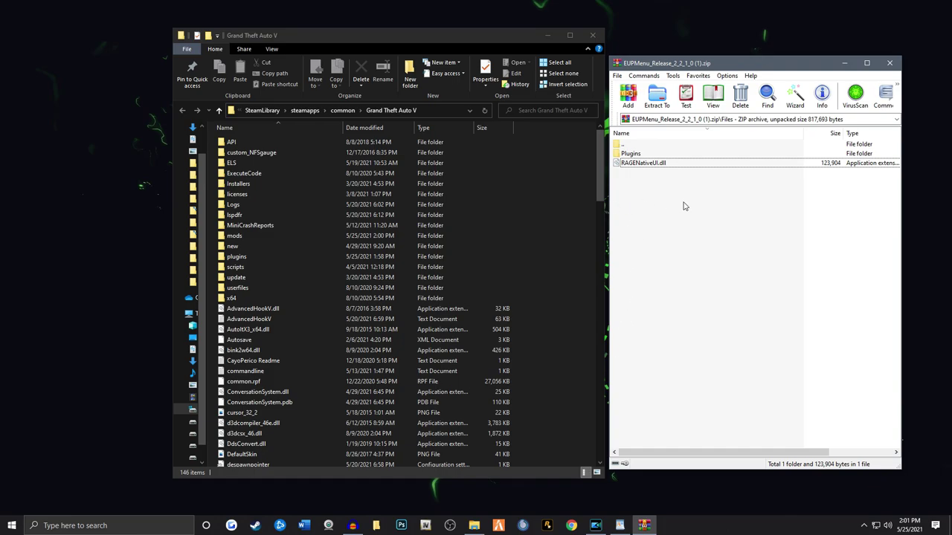
drag(679, 212, 553, 368)
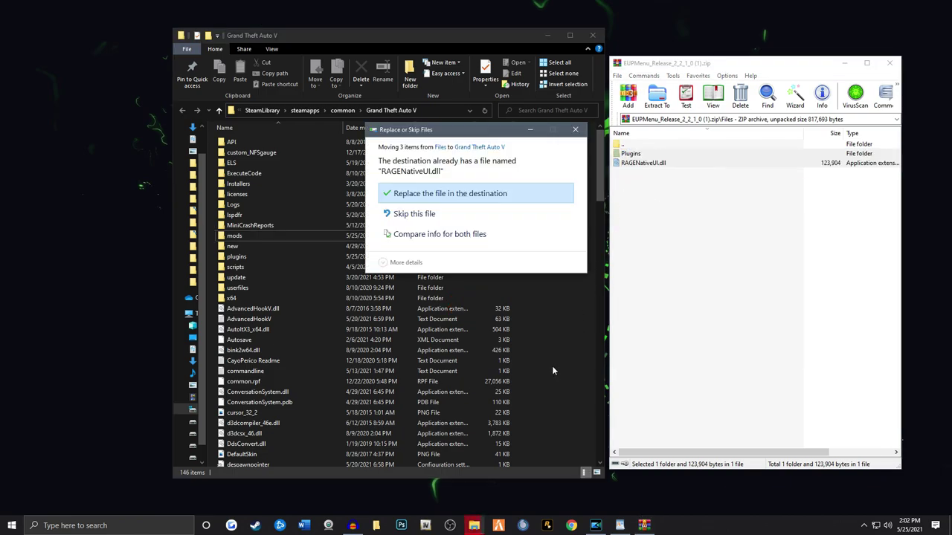
click(446, 193)
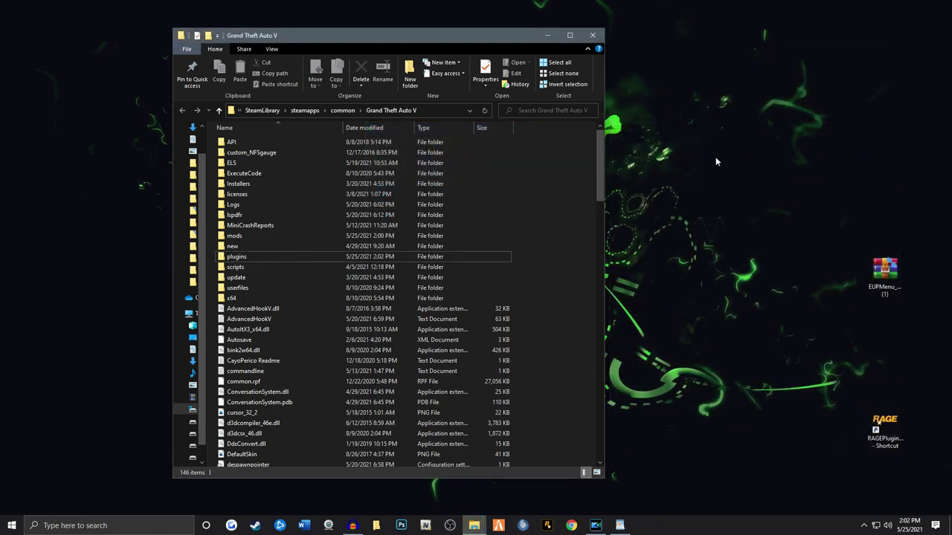
Move the RAGEPluginHook shortcut to the desktop centre and launch it into its Settings window.
click(593, 35)
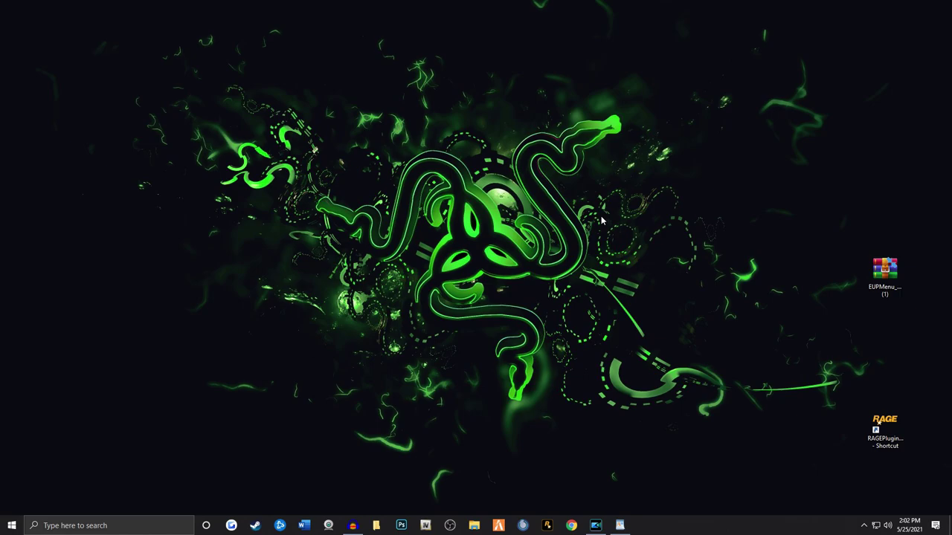
drag(882, 429, 472, 281)
click(560, 296)
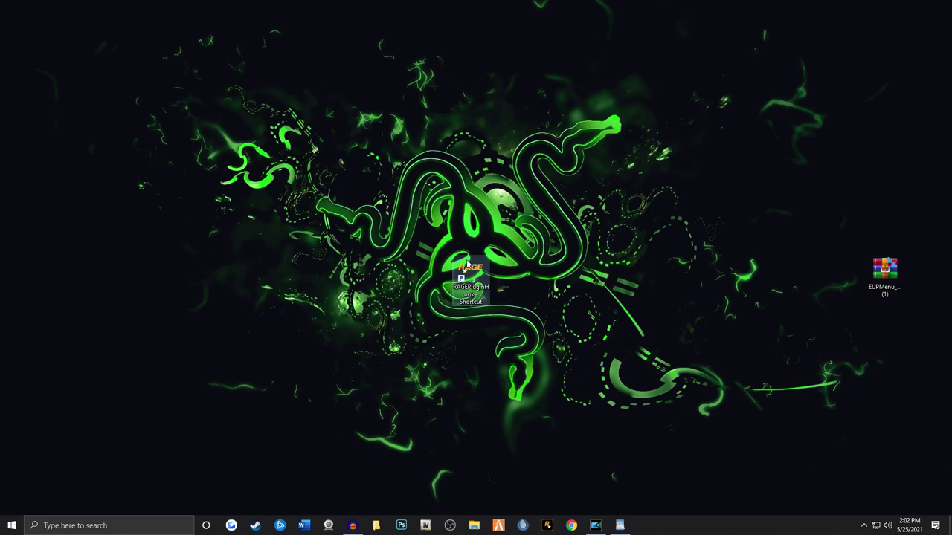
click(466, 273)
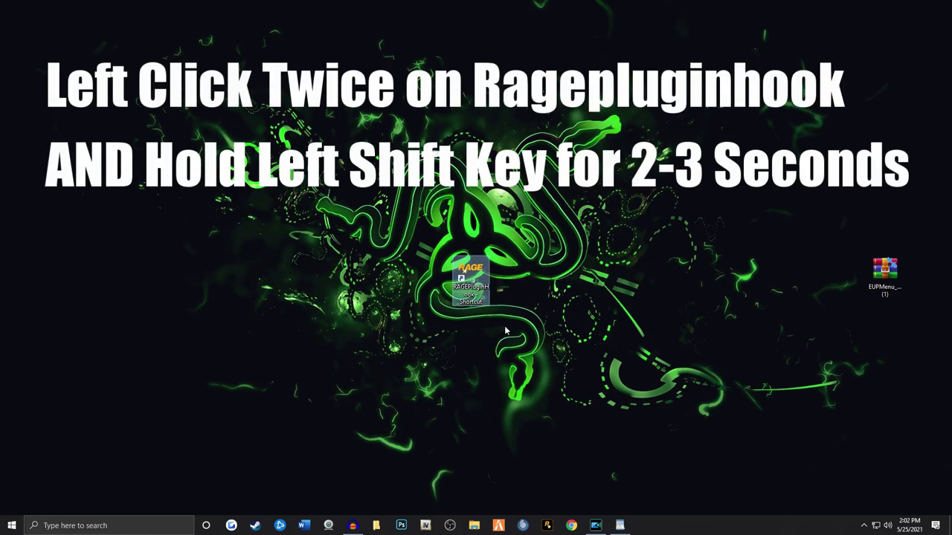
double_click(473, 274)
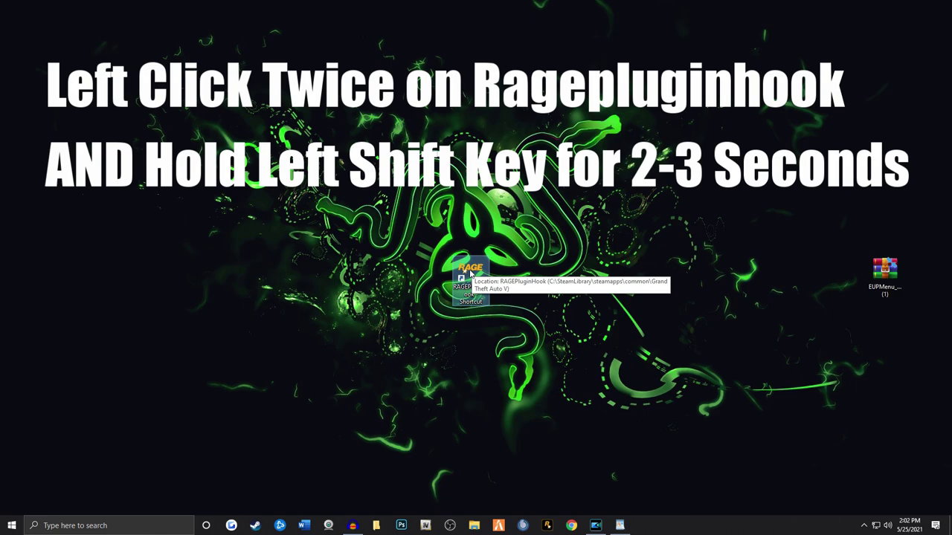
double_click(470, 274)
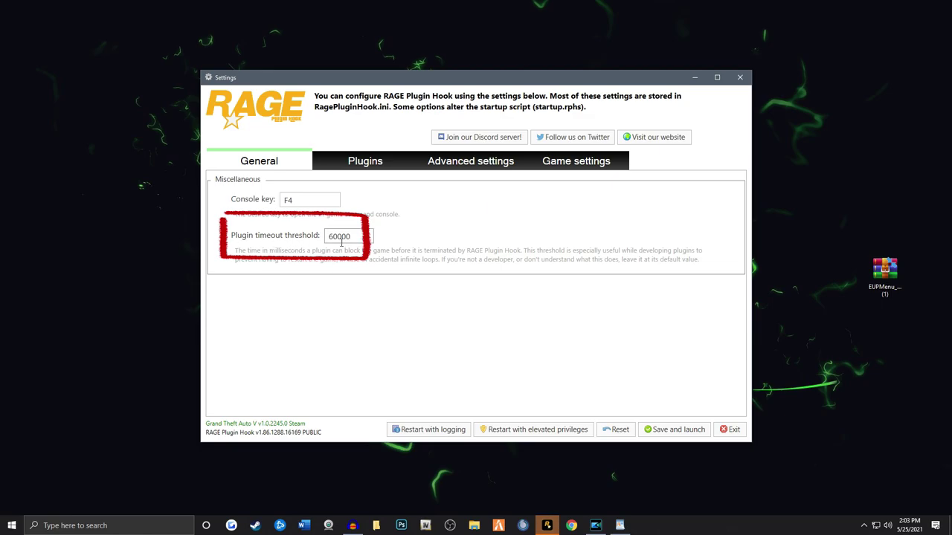
Keep the plugin timeout unchanged, tick EUP Menu under startup plugins, then save and launch GTA V.
drag(339, 238, 328, 238)
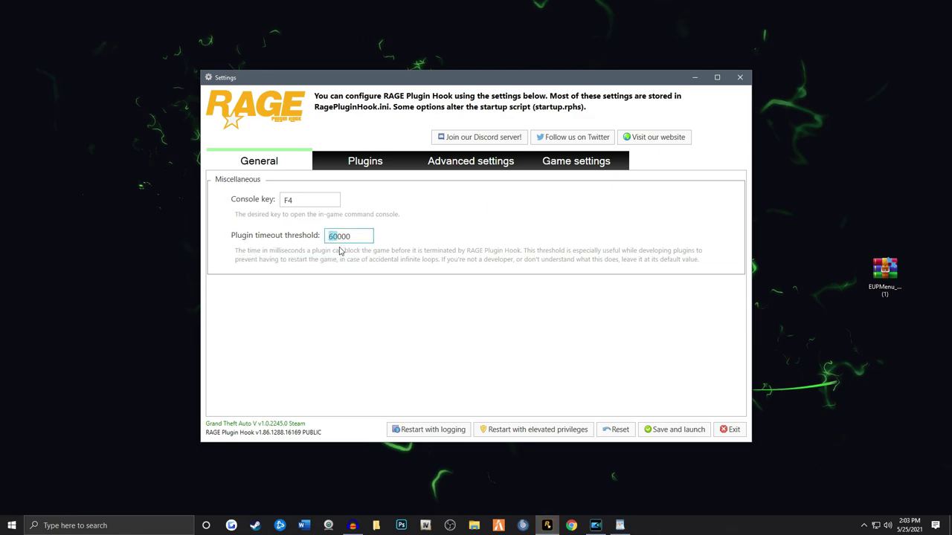
click(339, 251)
click(354, 164)
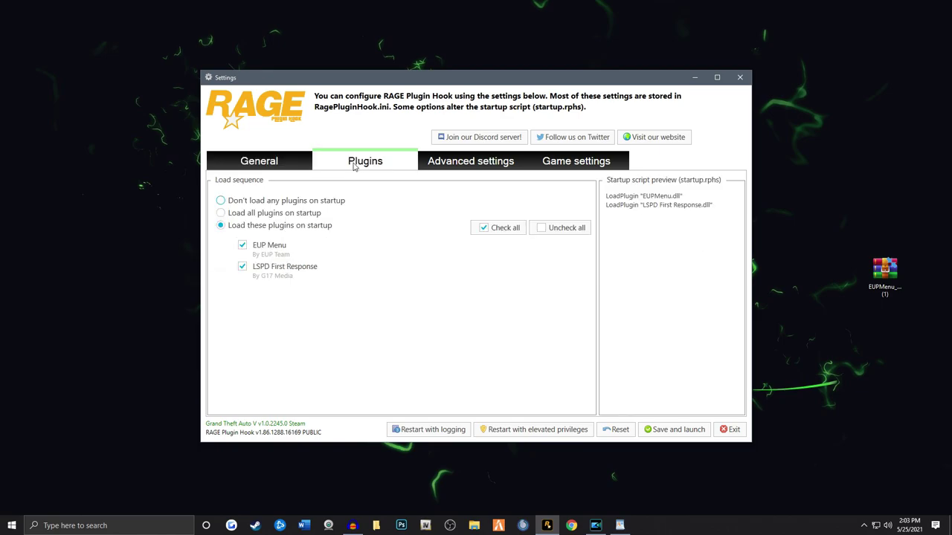
click(243, 246)
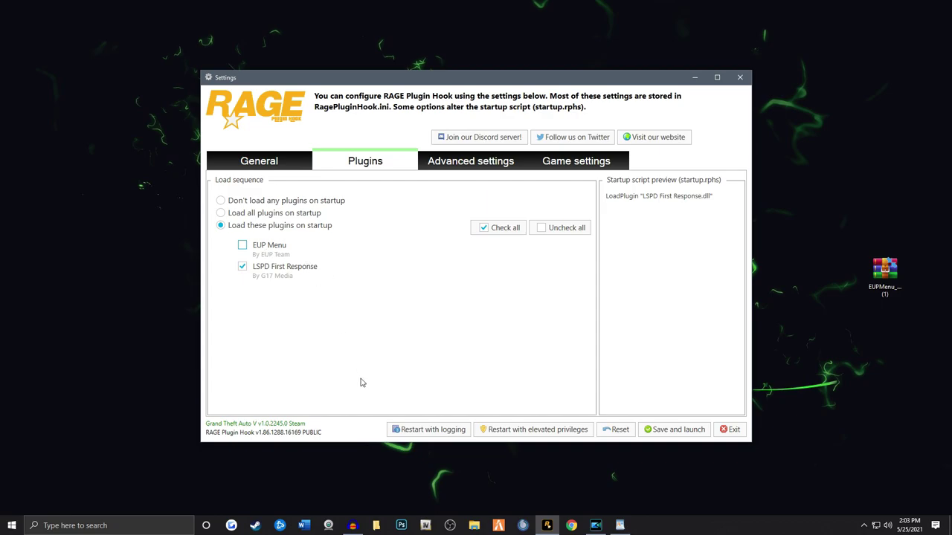
click(243, 246)
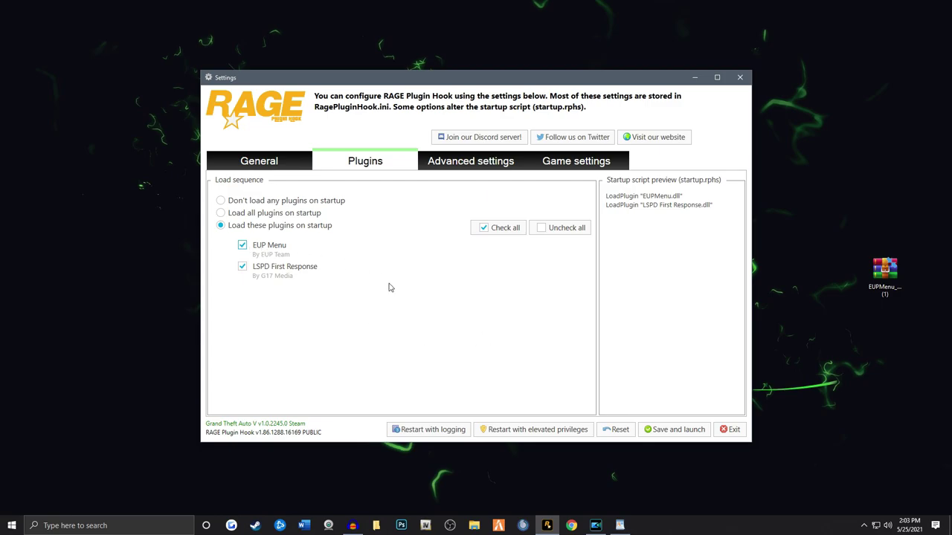
click(241, 245)
click(666, 431)
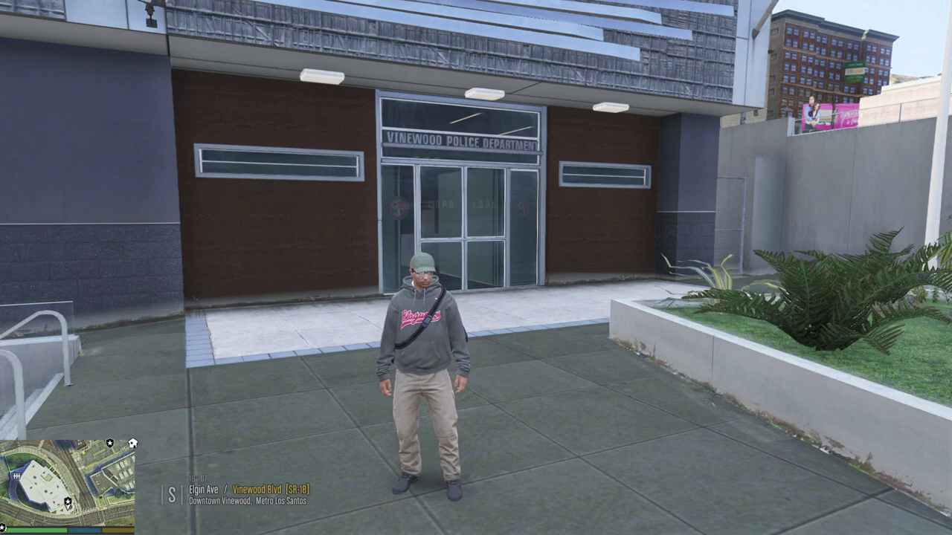
Once loaded outside Vinewood Police Department, try bringing up the EUP Menu with F5.
key(F5)
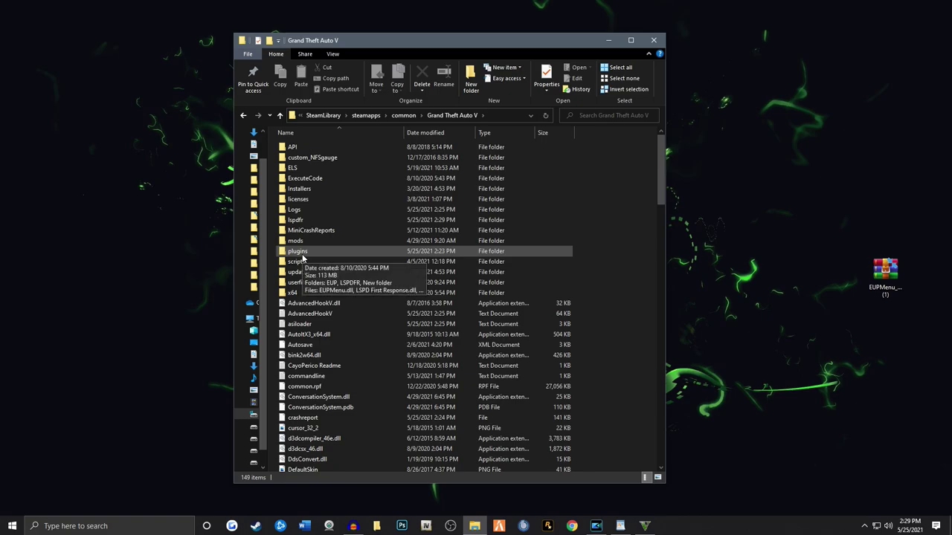
Open settings.ini from the game's plugins\EUP folder in Notepad.
double_click(302, 254)
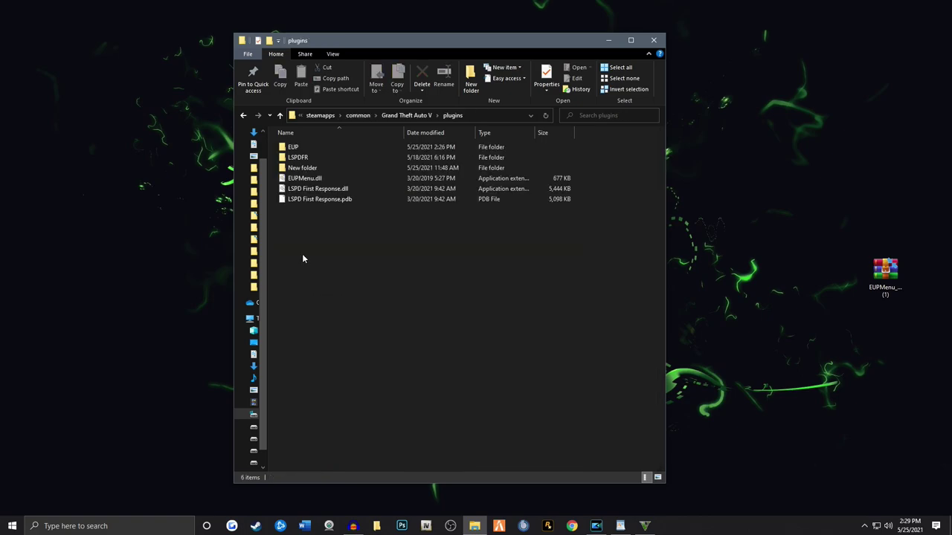
click(296, 148)
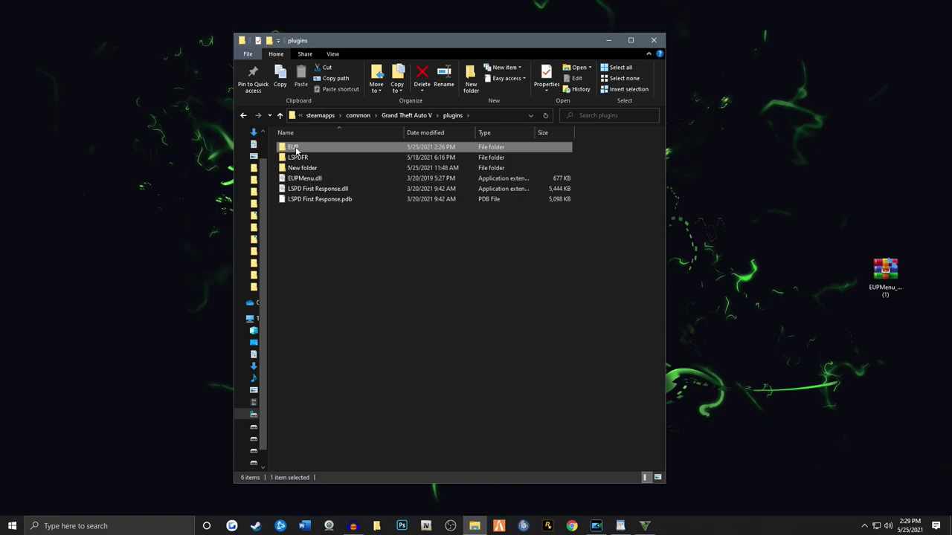
double_click(296, 149)
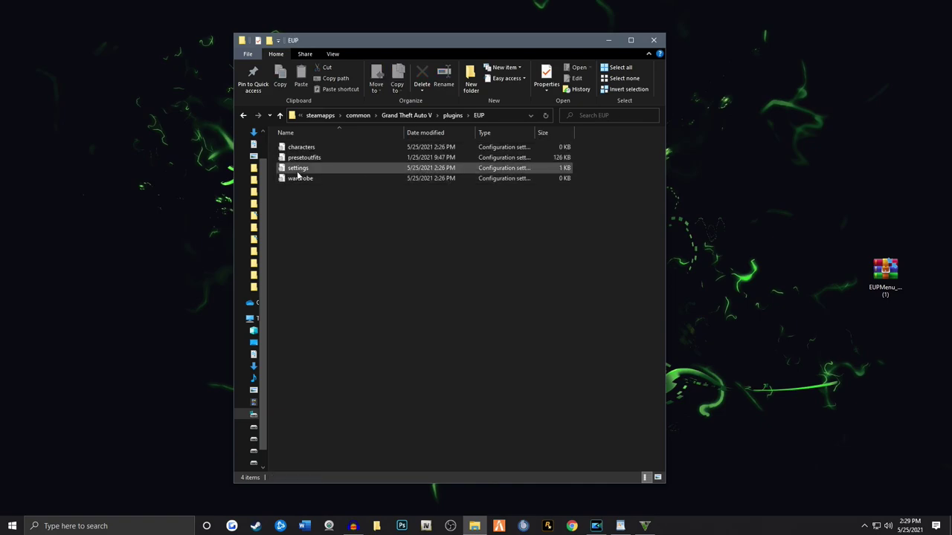
double_click(298, 169)
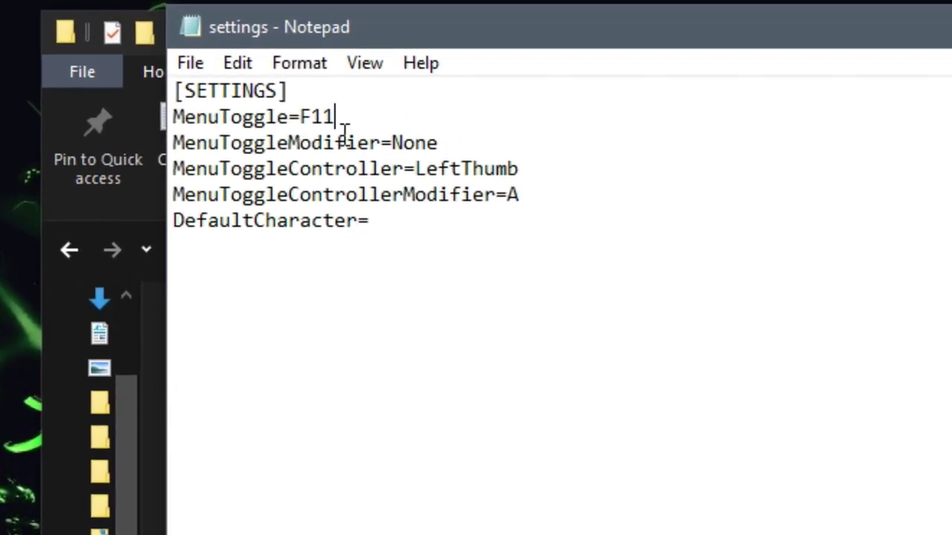
Change MenuToggle=F11 to F10 and save the settings file.
drag(339, 128, 313, 128)
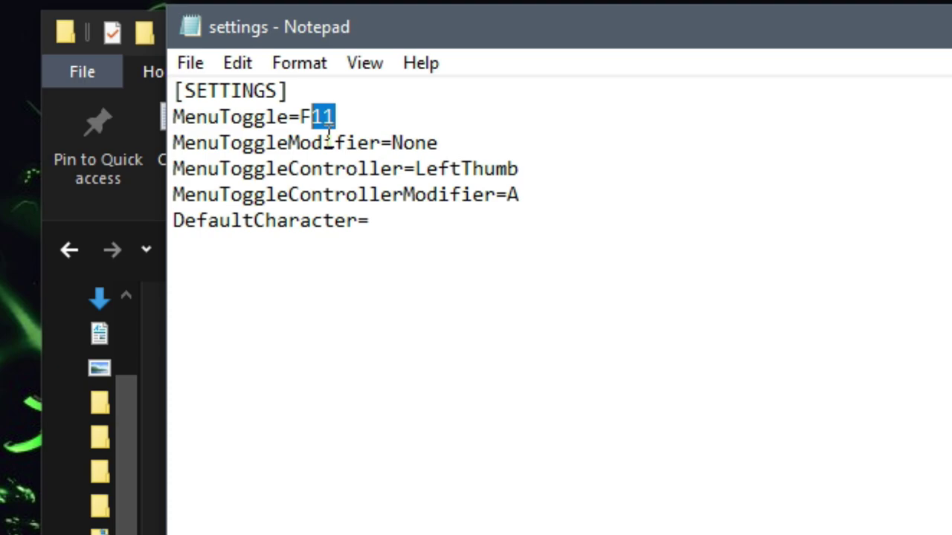
text(10)
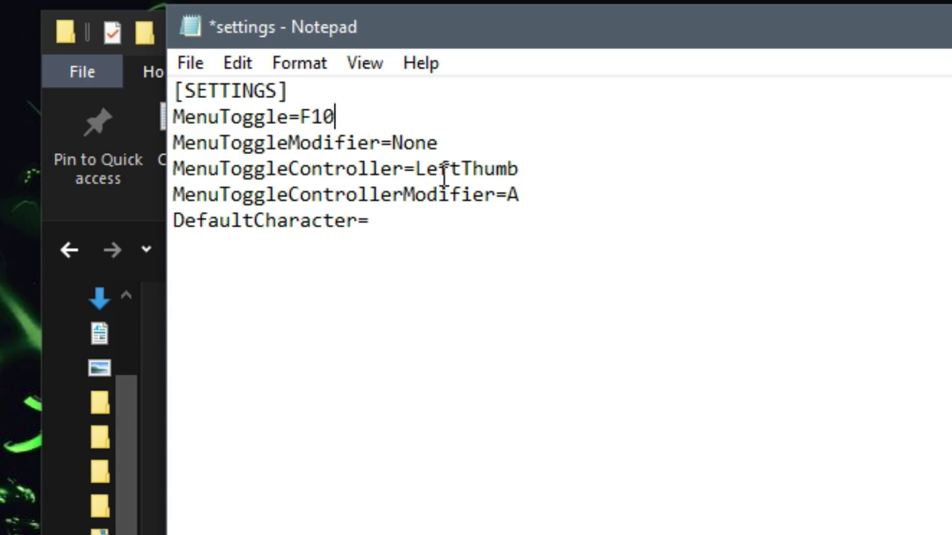
click(190, 63)
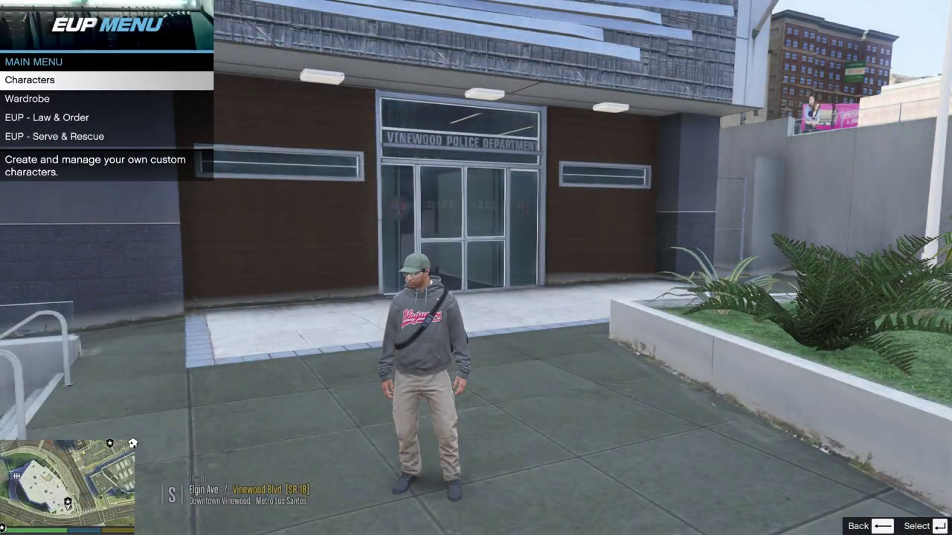
In Law & Order > LSPD, apply Male Class A, Raincoat, Motor Unit Class C and Detective outfits.
key(Down)
key(Down)
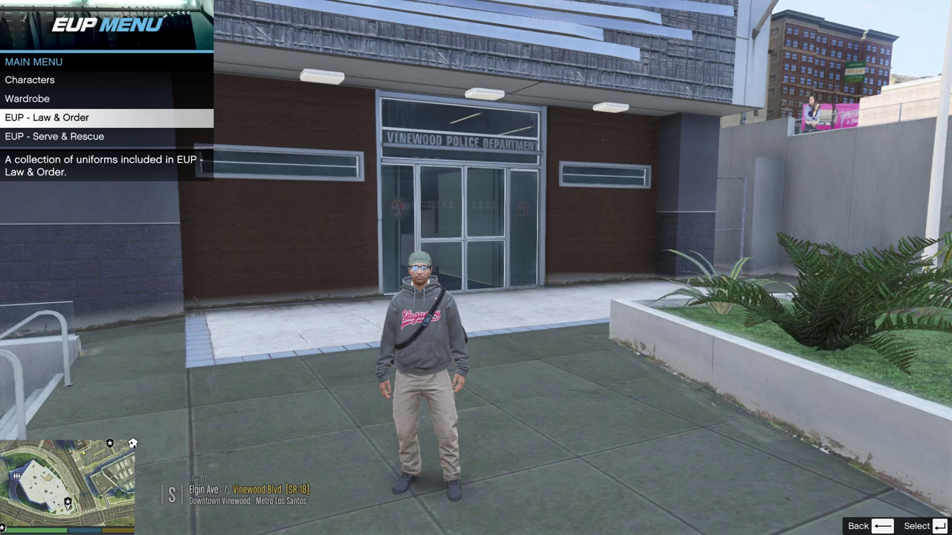
key(Return)
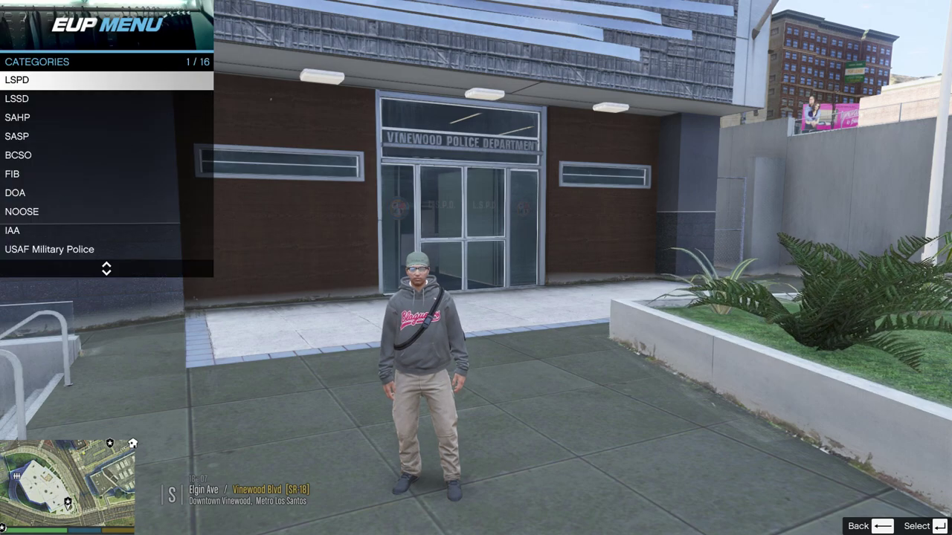
key(Return)
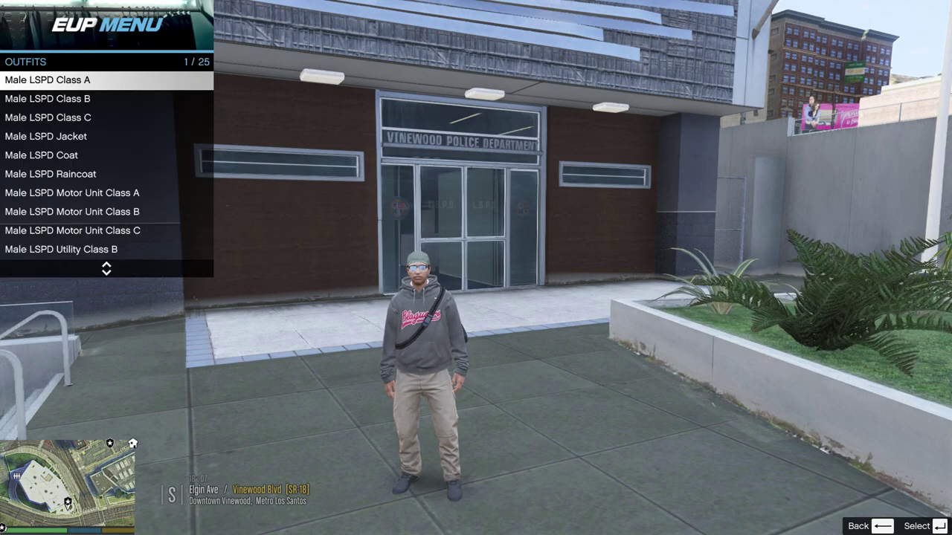
key(Return)
key(Down)
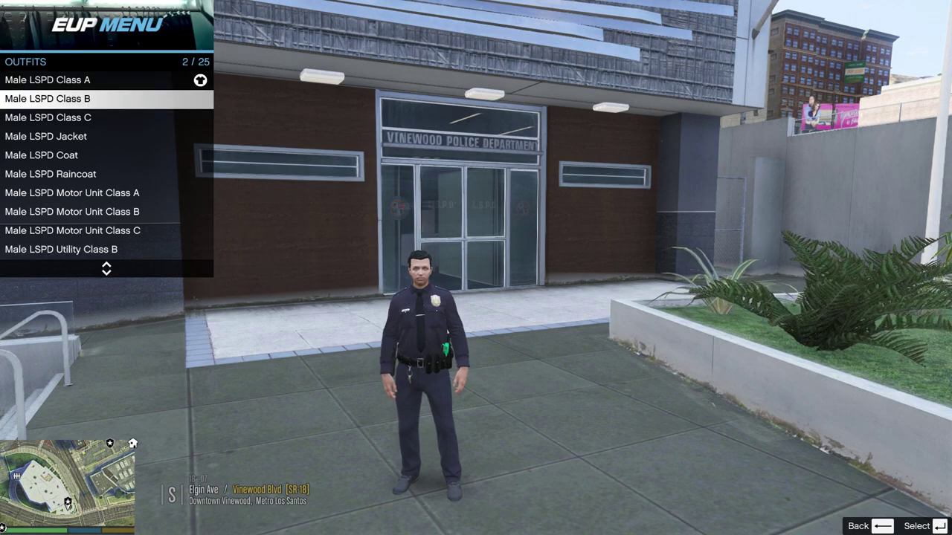
key(Down)
key(Down)
key(Down)
key(Down)
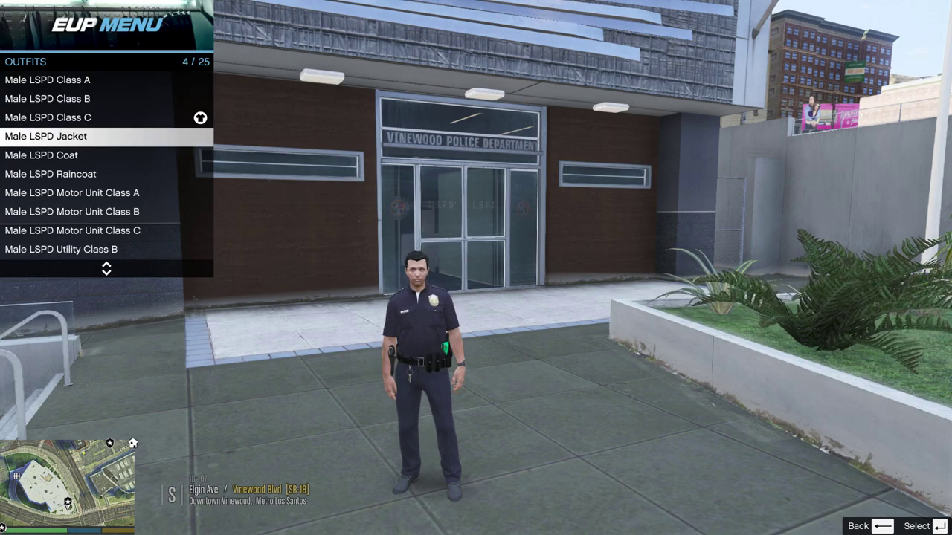
key(Return)
key(Down)
key(Down)
key(Down)
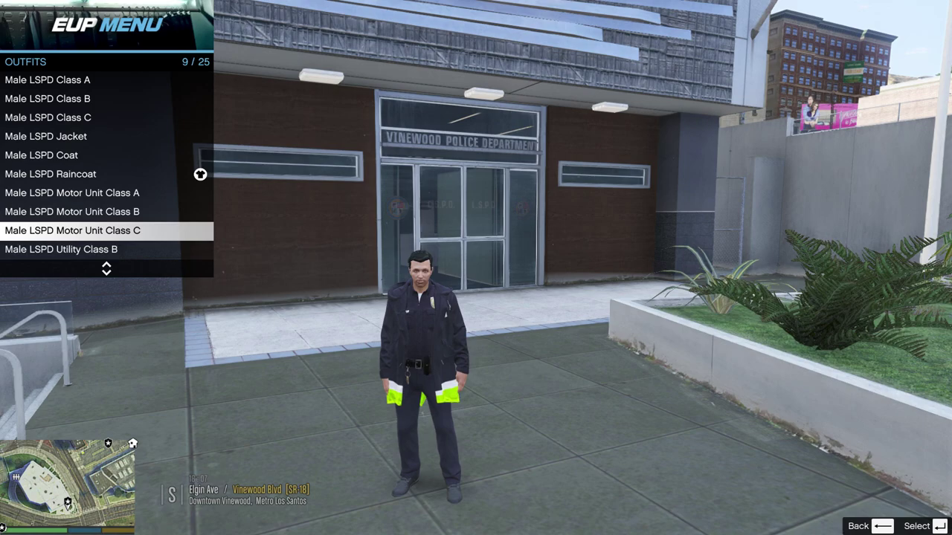
key(Down)
key(Down)
key(Up)
key(Up)
key(Return)
key(Down)
key(Down)
key(Down)
key(Down)
key(Down)
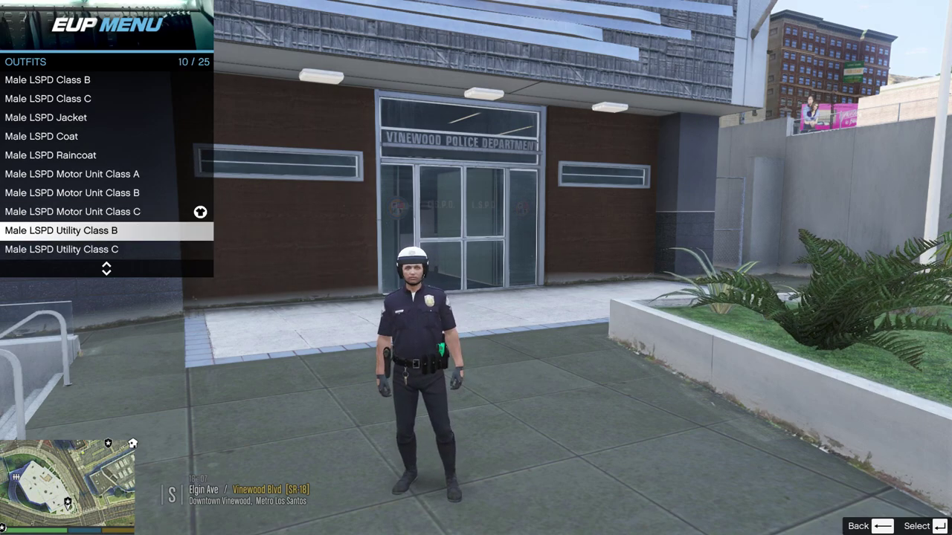
key(Down)
key(Return)
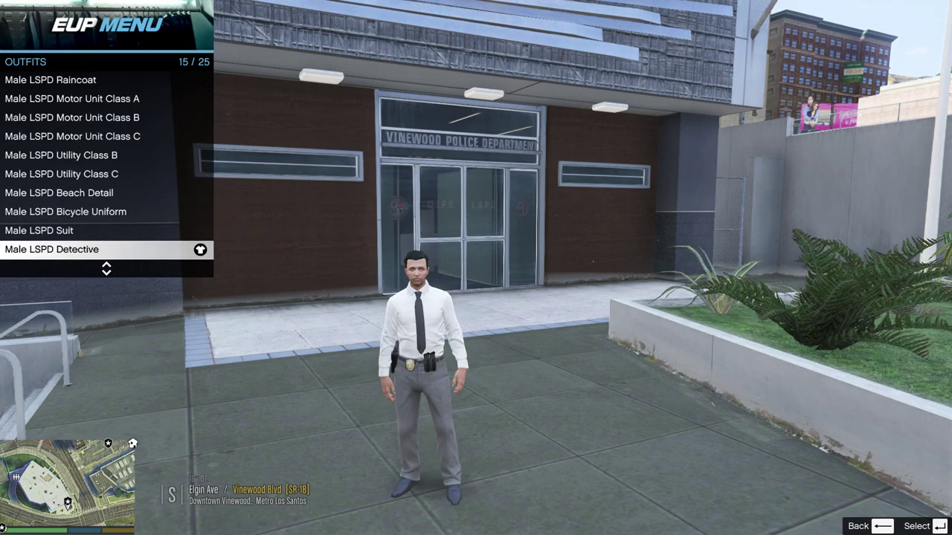
Switch to LSSD and try the Jacket, Coat, Raincoat, Polo, Harbor Patrol and Detective outfits.
key(BackSpace)
key(Down)
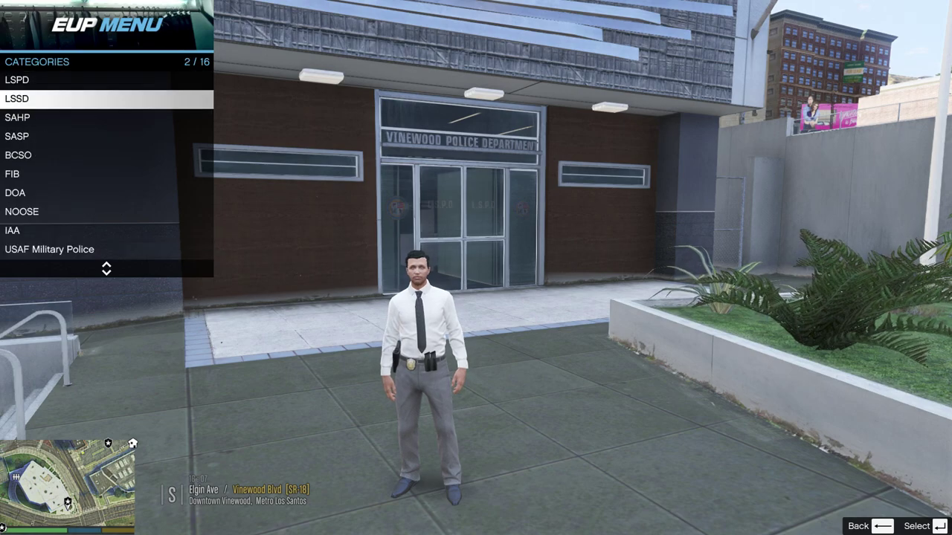
key(Return)
key(Down)
key(Down)
key(Down)
key(Return)
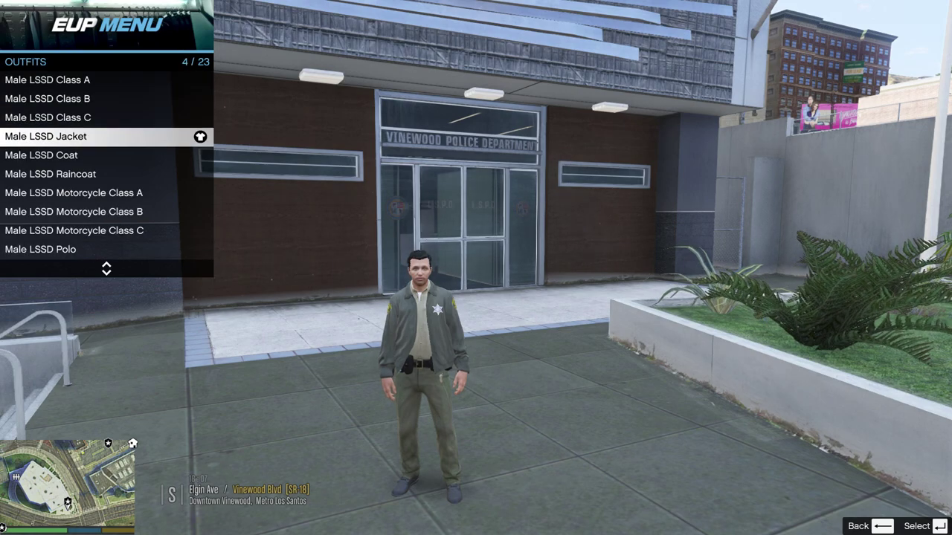
key(Down)
key(Return)
key(Down)
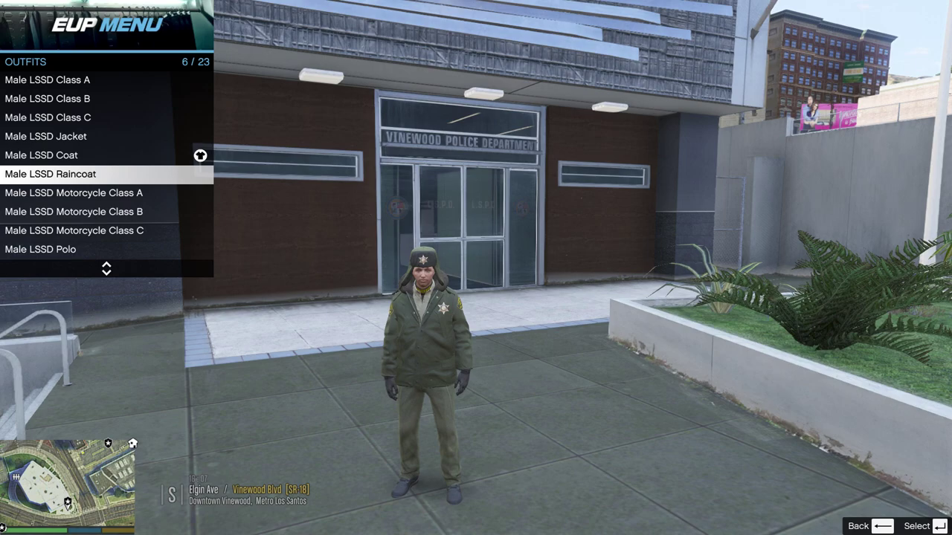
key(Return)
key(Down)
key(Down)
key(Down)
key(Down)
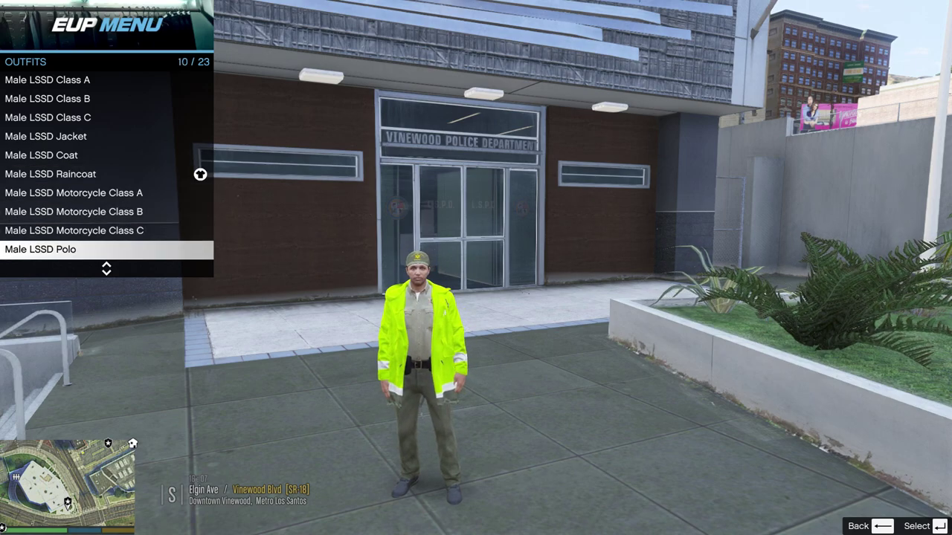
key(Return)
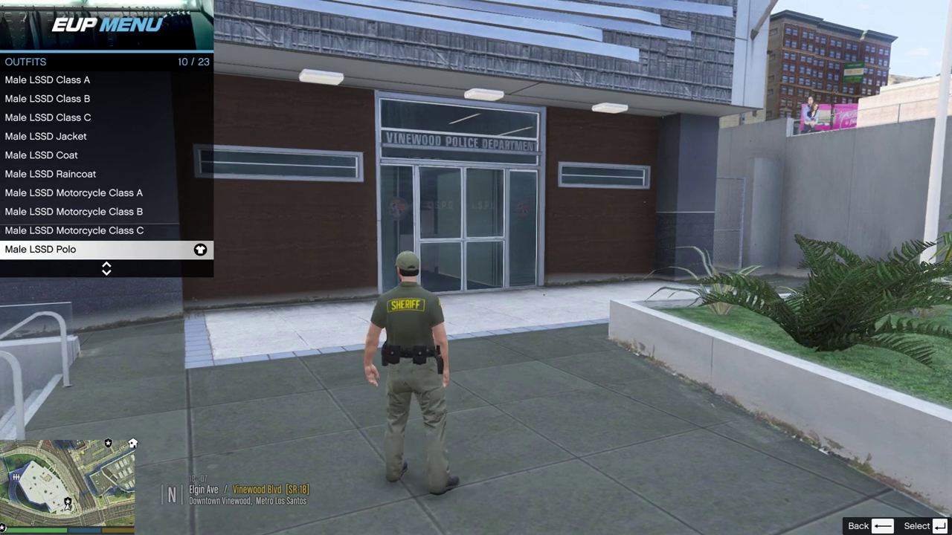
key(Down)
key(Down)
key(Down)
key(Down)
key(Up)
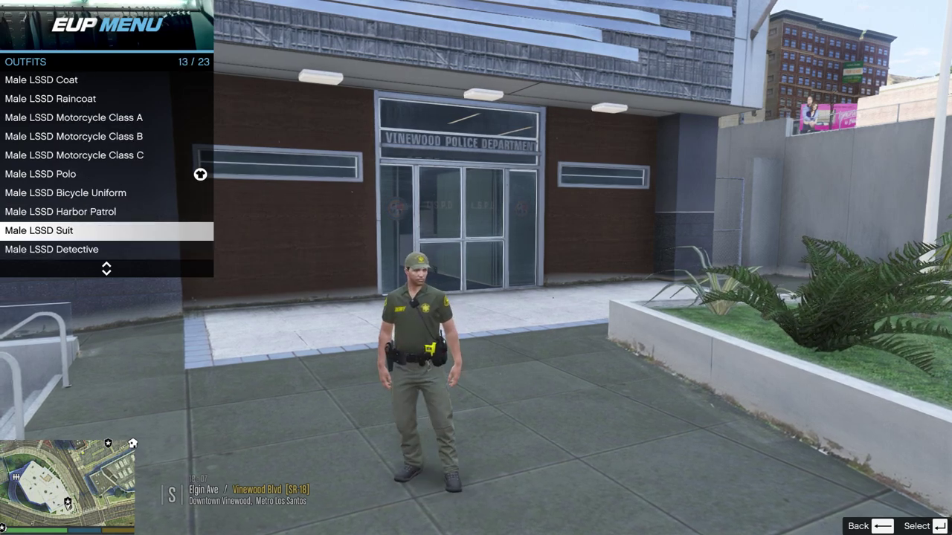
key(Up)
key(Return)
key(Down)
key(Down)
key(Down)
key(Down)
key(Down)
key(Down)
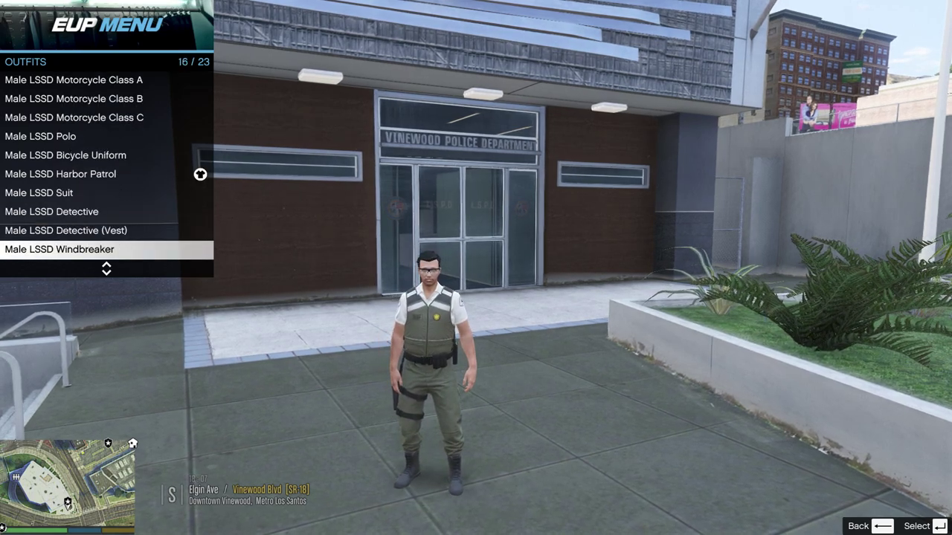
key(Up)
key(Up)
key(Up)
key(Up)
key(Return)
In the FIB outfits, apply Male FIB Agent, Task Force and SWAT Uniform.
key(BackSpace)
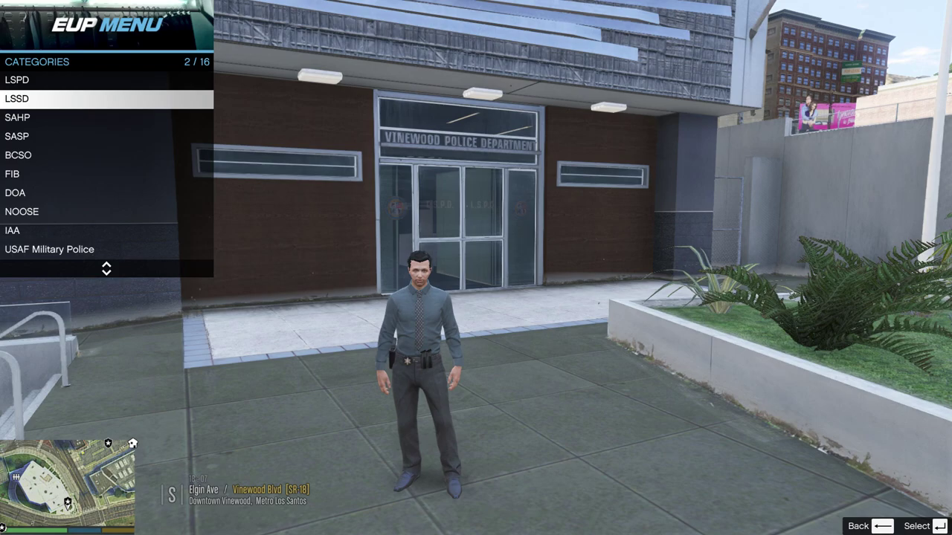
key(Down)
key(Down)
key(Down)
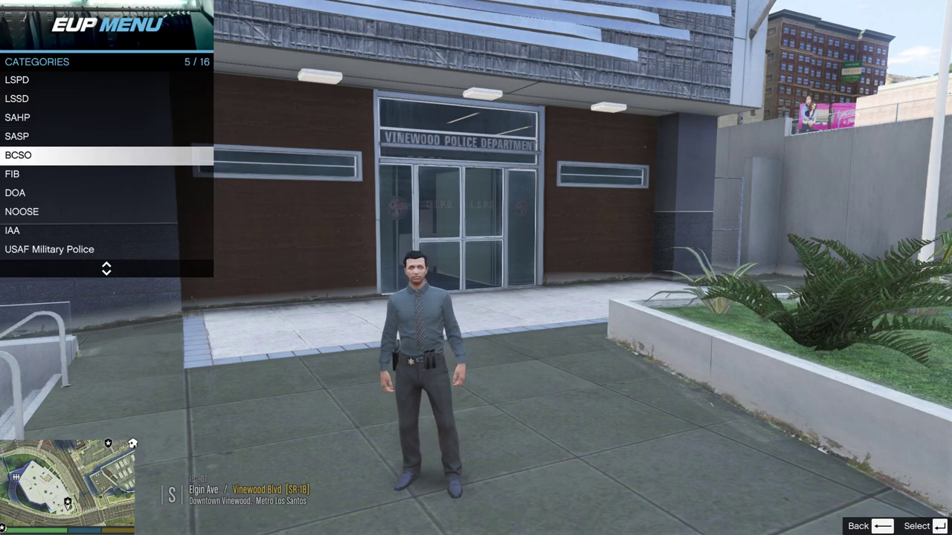
key(Down)
key(Return)
key(Down)
key(Return)
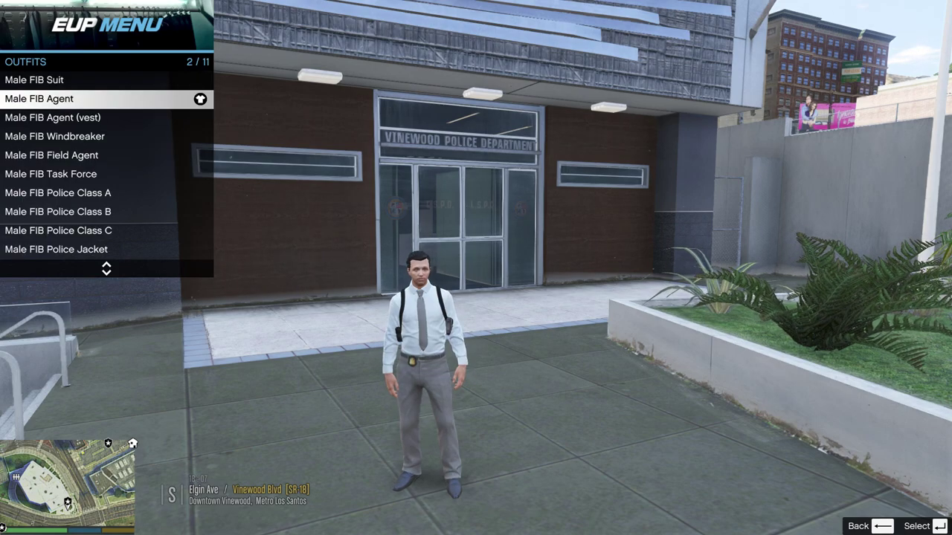
key(Down)
key(Down)
key(Down)
key(Down)
key(Return)
key(Down)
key(Down)
key(Down)
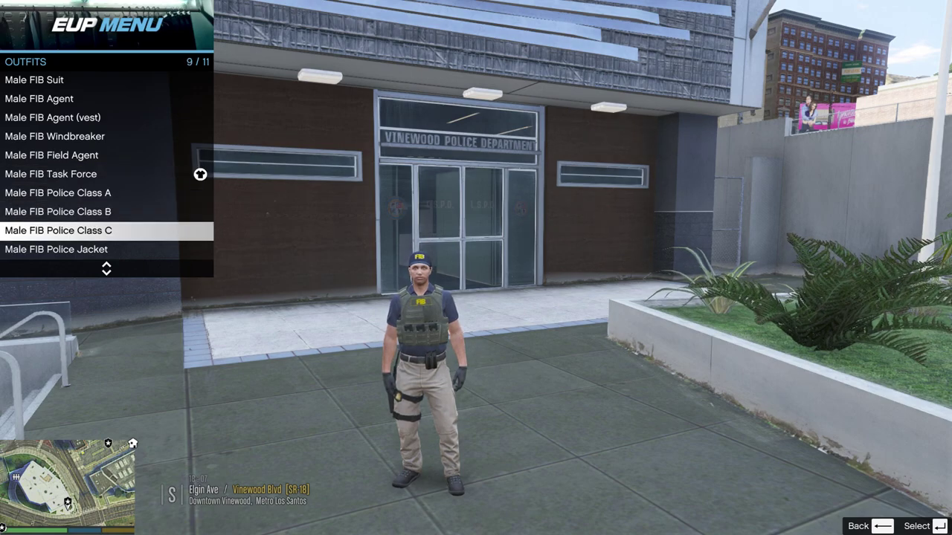
key(Down)
key(Down)
key(Up)
key(Up)
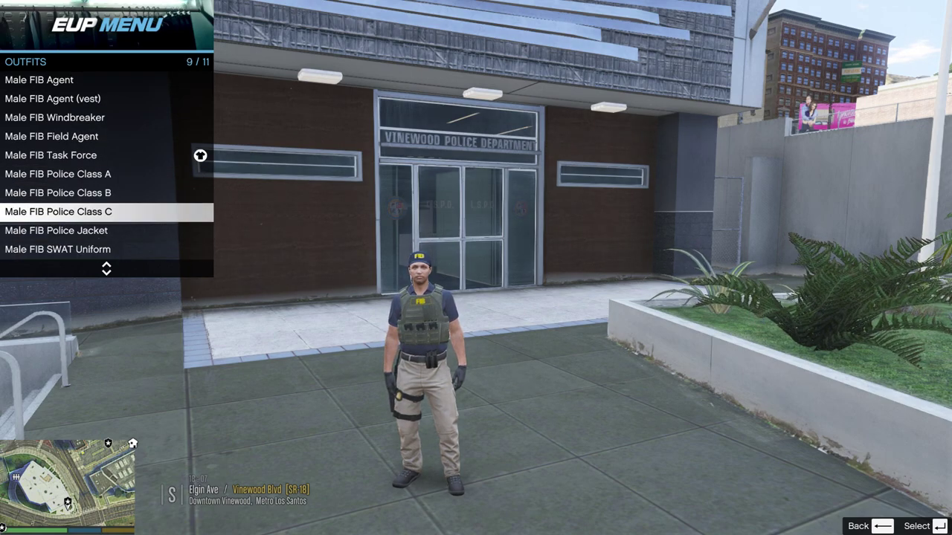
key(Down)
key(Down)
key(Return)
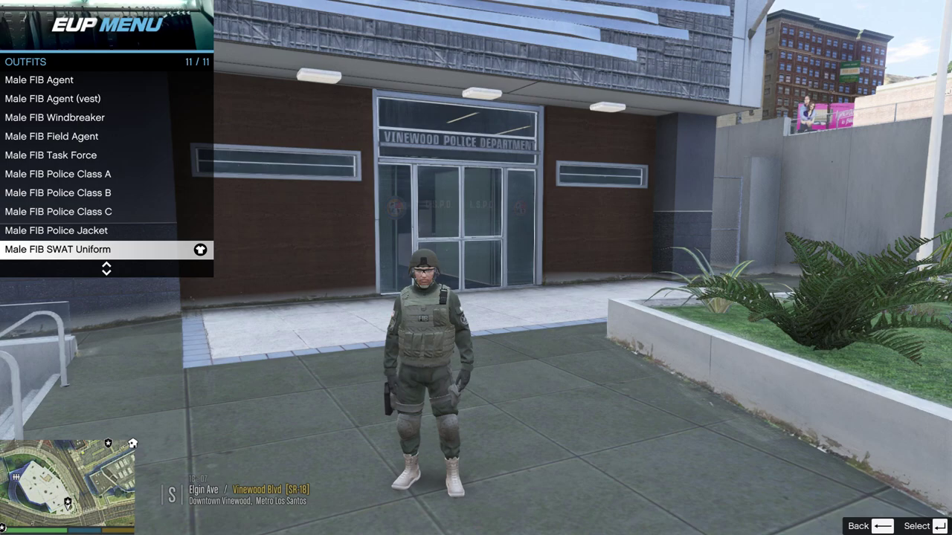
Peek at USAF Military Police, then apply DOA Field Agent and Task Force and return to the main menu.
key(BackSpace)
key(Down)
key(Down)
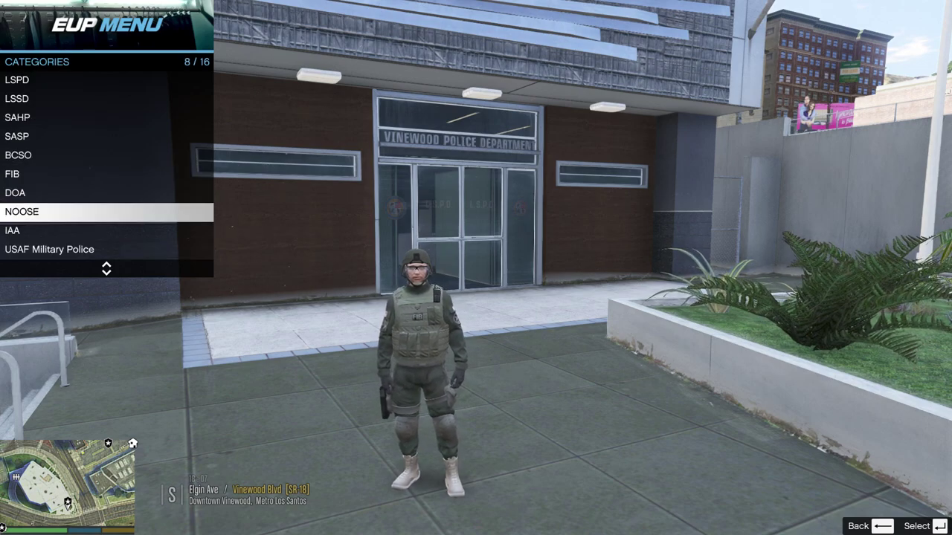
key(Down)
key(Return)
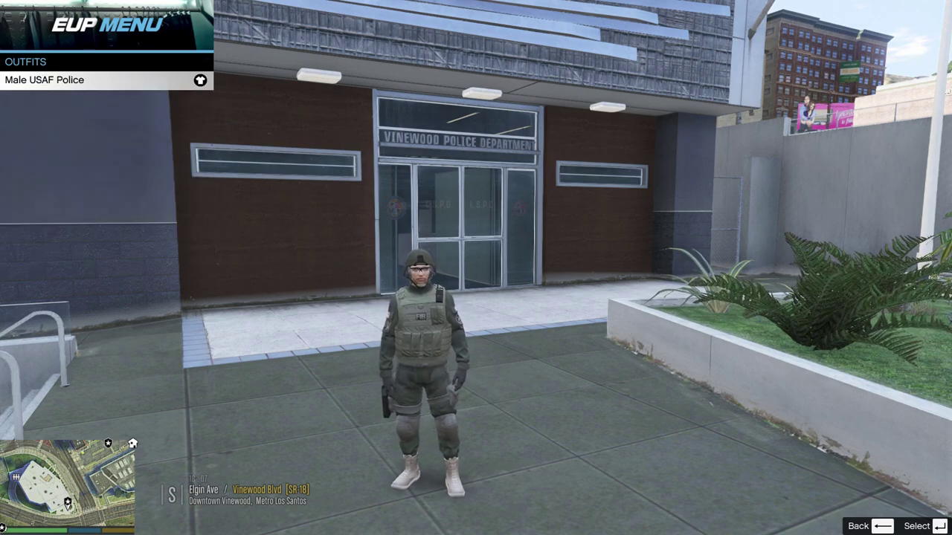
key(BackSpace)
key(Up)
key(Up)
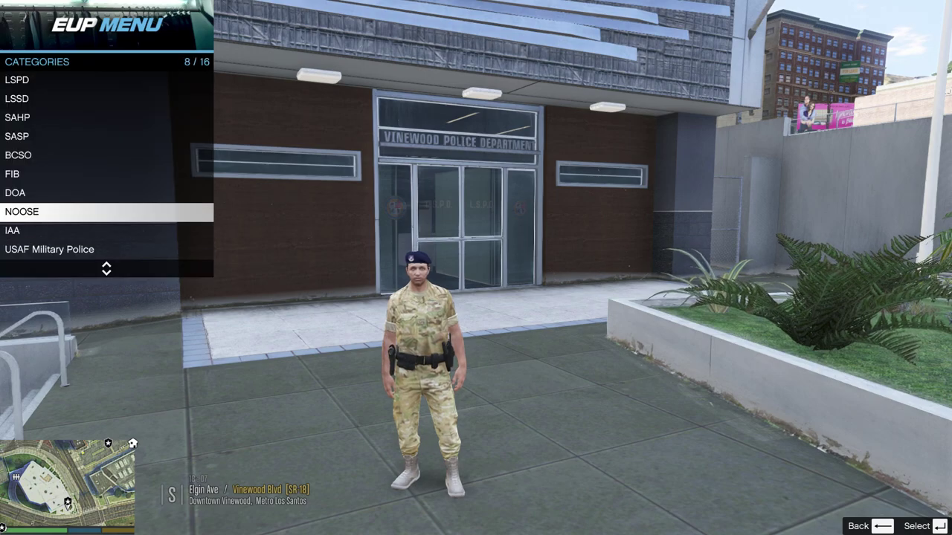
key(Up)
key(Return)
key(Down)
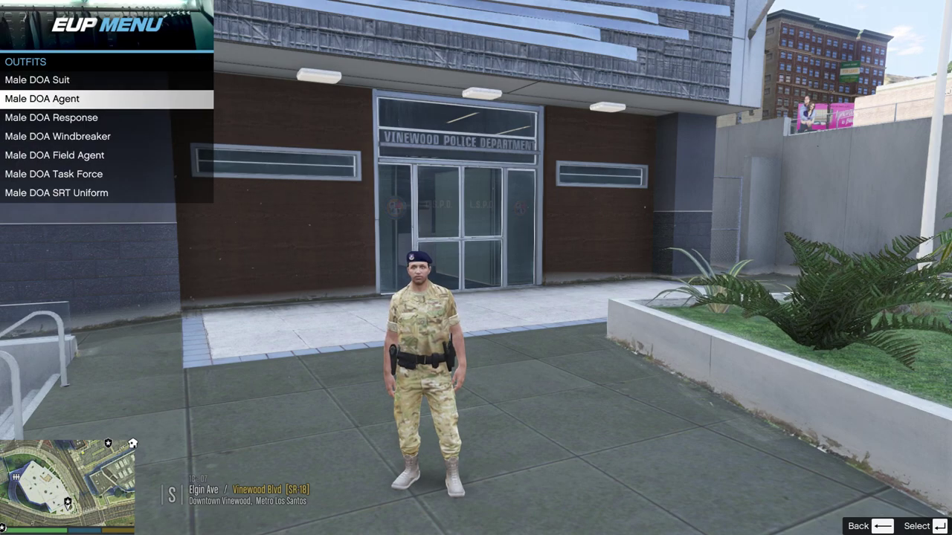
key(Down)
key(Down)
key(Down)
key(Return)
key(Down)
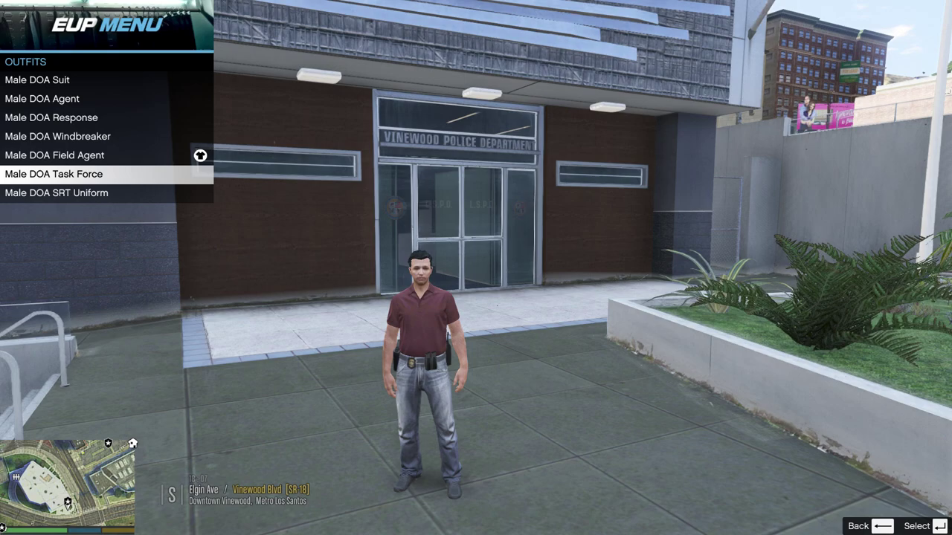
key(Return)
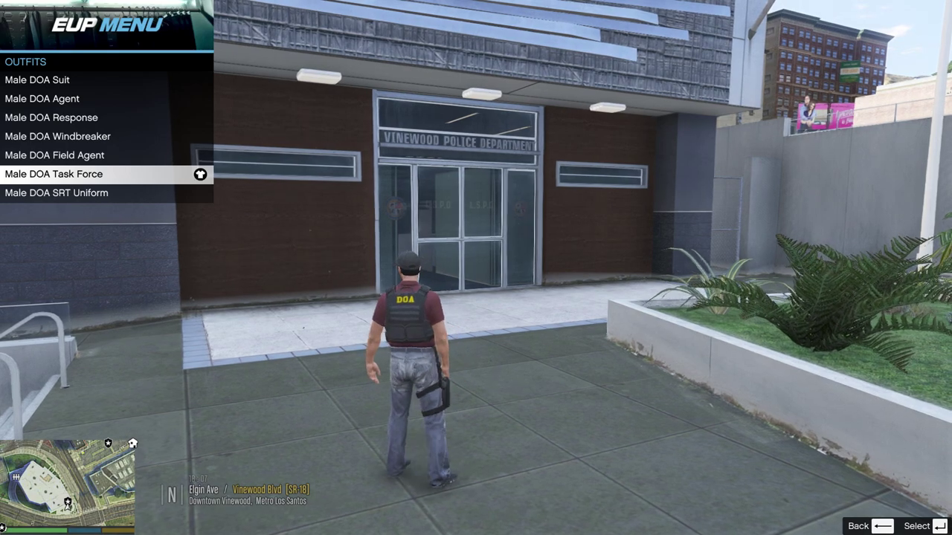
key(BackSpace)
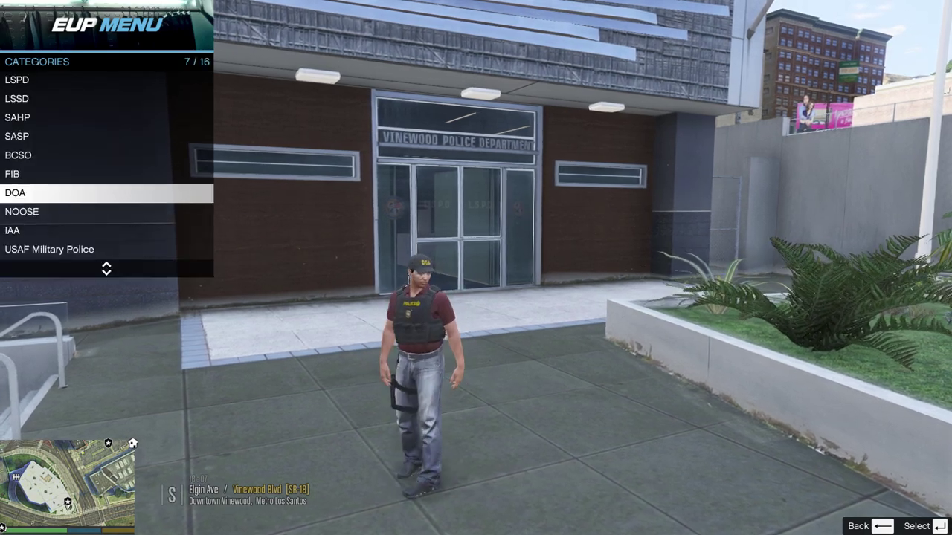
key(BackSpace)
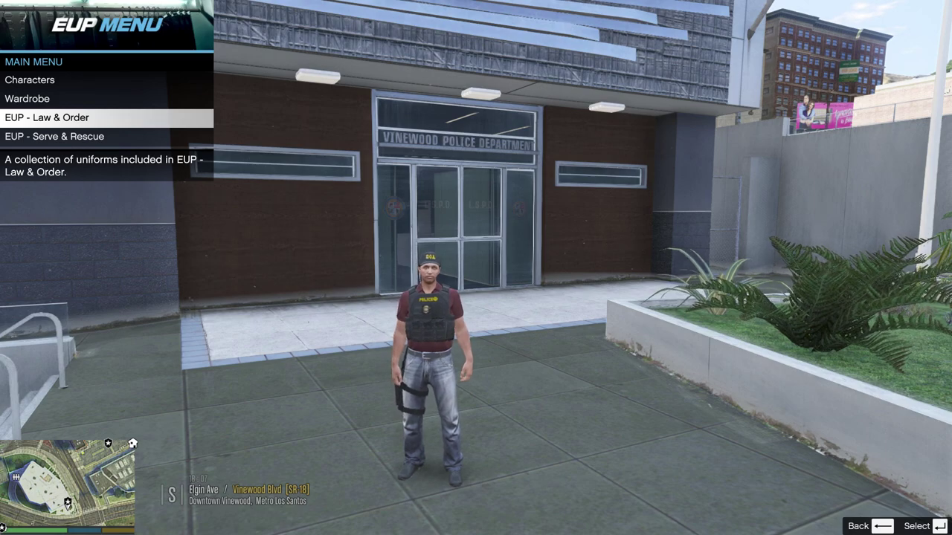
In Serve & Rescue > LSFD, apply PPE Gear, T-Shirt, EMT Jacket and Winter Jacket outfits.
key(Down)
key(Return)
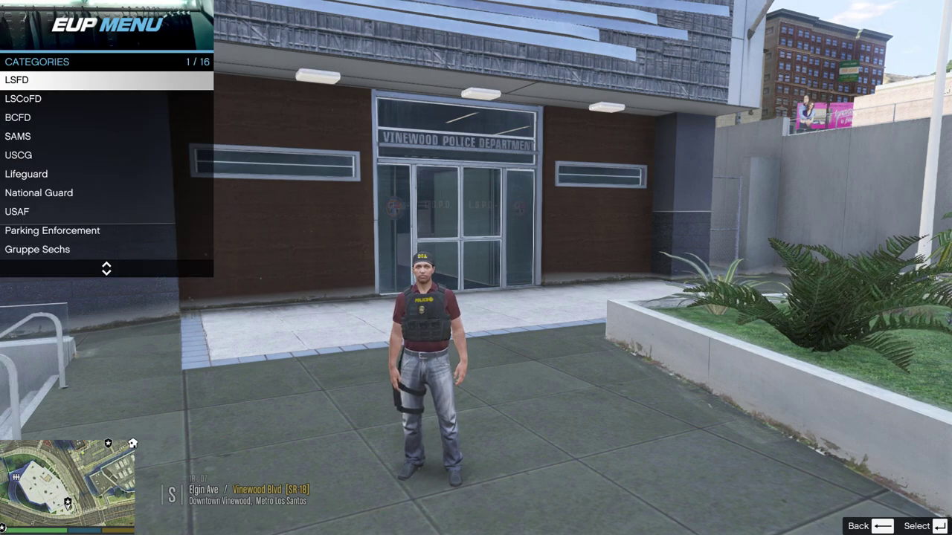
key(Return)
key(Down)
key(Down)
key(Return)
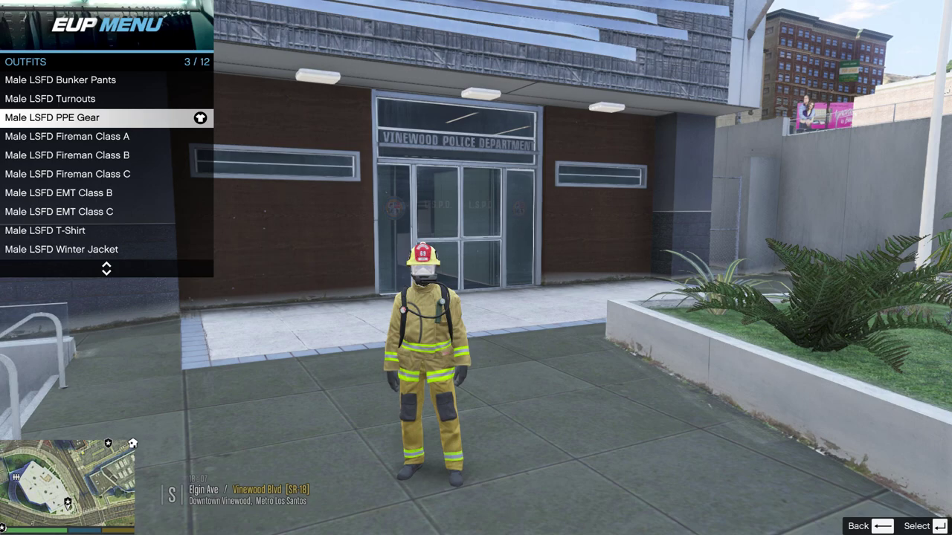
key(Down)
key(Down)
key(Down)
key(Down)
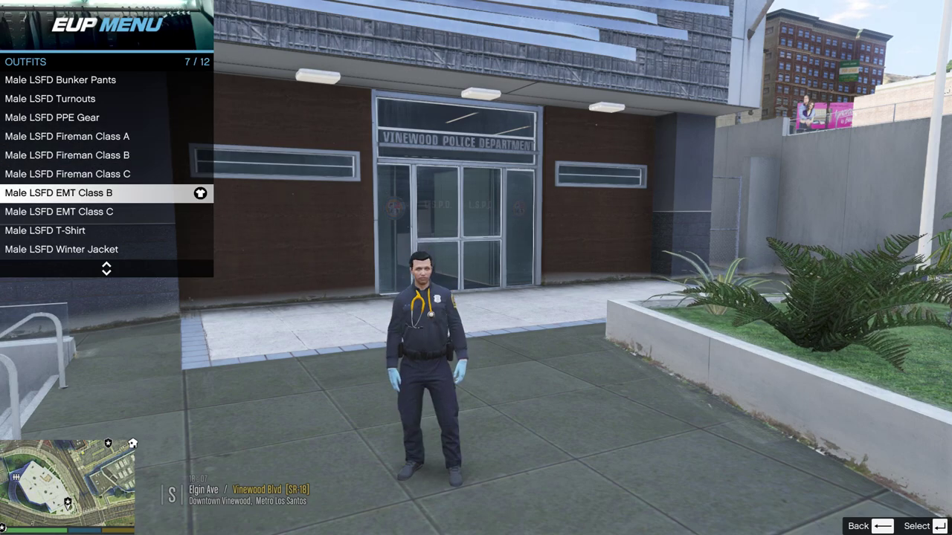
key(Down)
key(Down)
key(Return)
key(w)
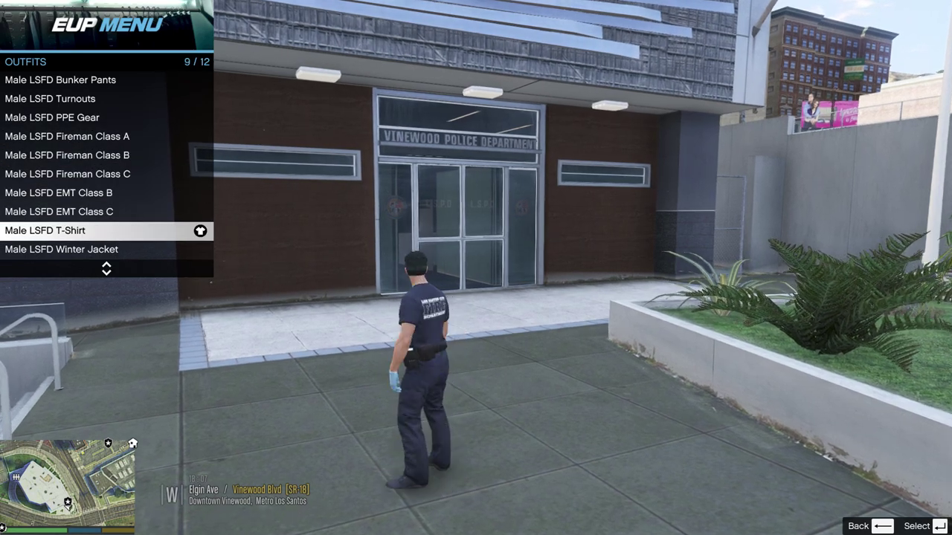
key(Down)
key(Down)
key(Return)
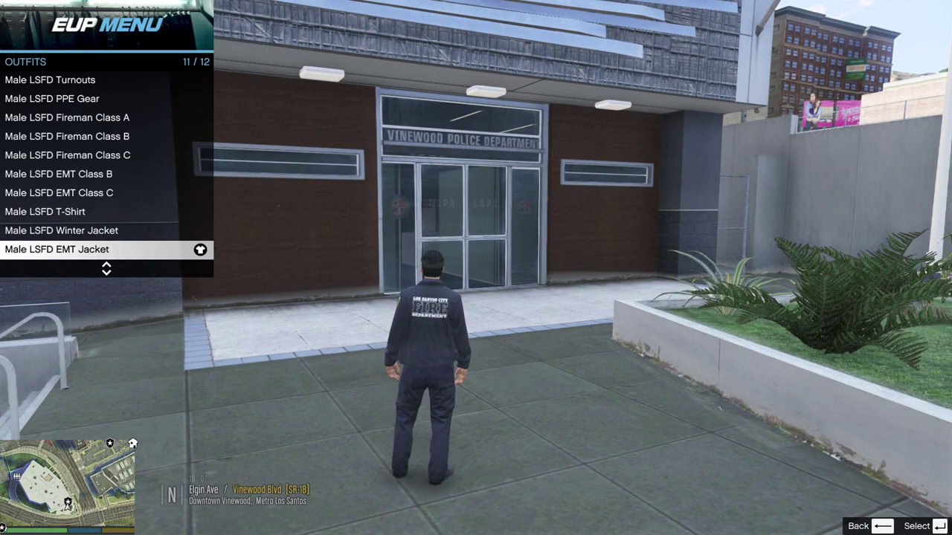
key(Down)
key(Down)
key(Up)
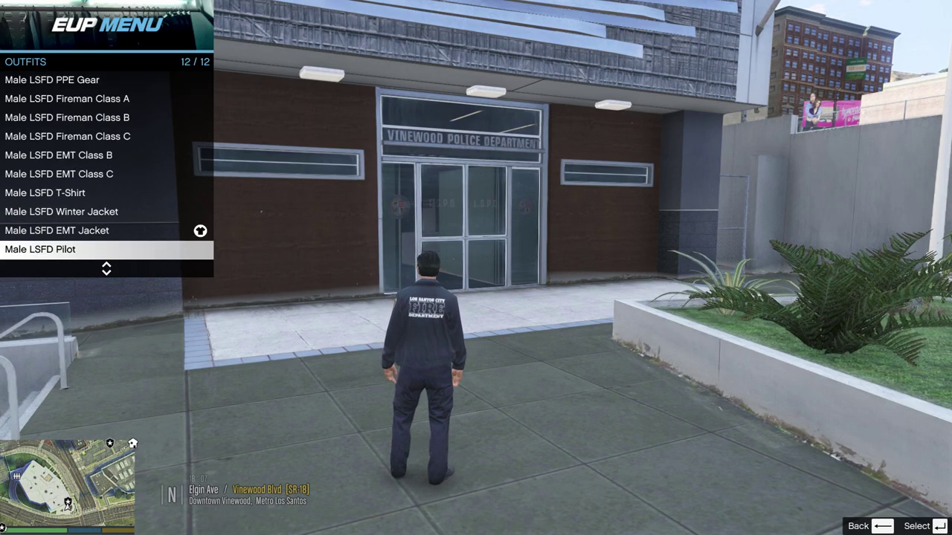
key(Up)
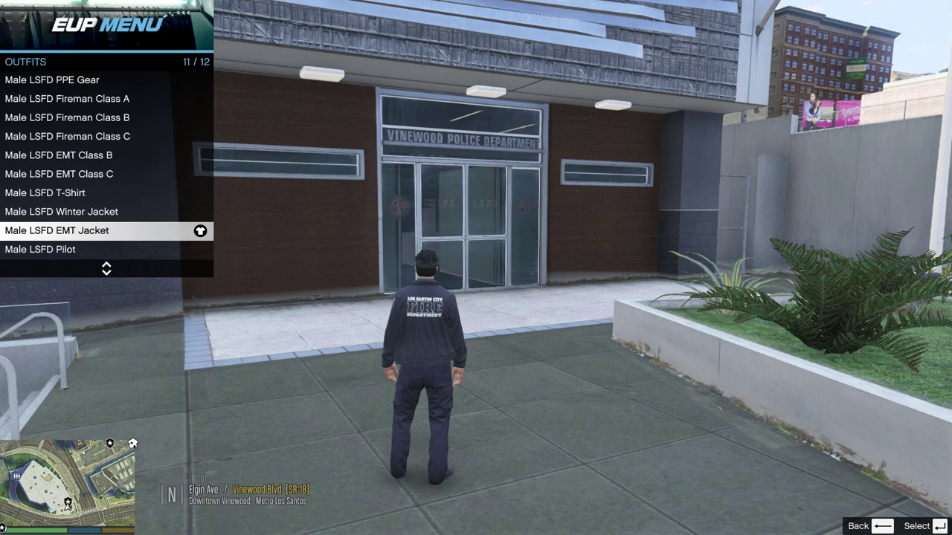
key(Up)
key(Return)
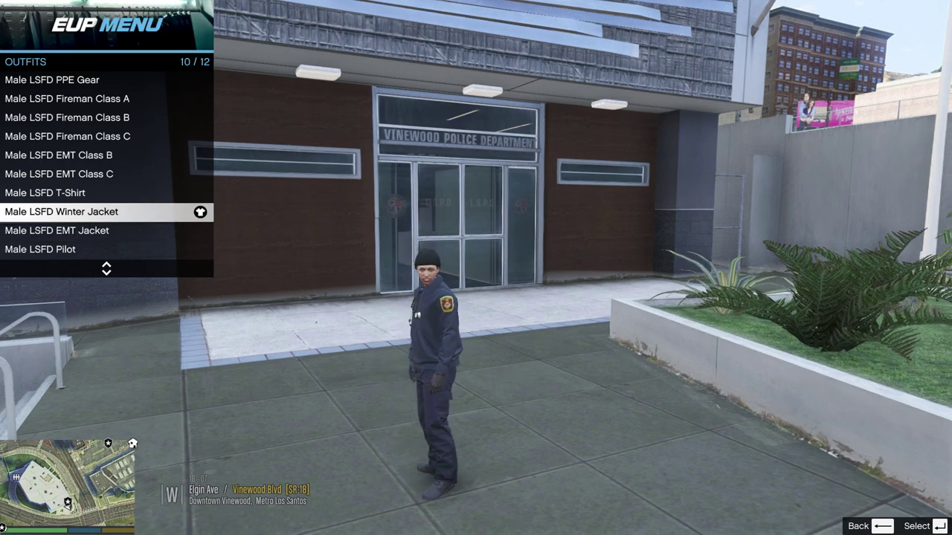
Apply the Lifeguard Male ATV Patrol and Male Nautical Patrol outfits.
key(BackSpace)
key(Down)
key(Down)
key(Down)
key(Down)
key(Down)
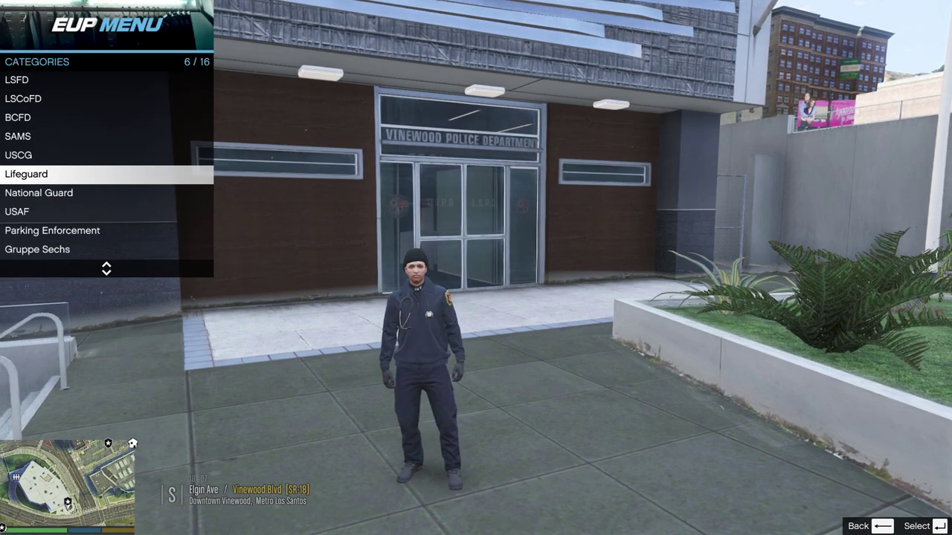
key(Return)
key(Down)
key(Down)
key(Return)
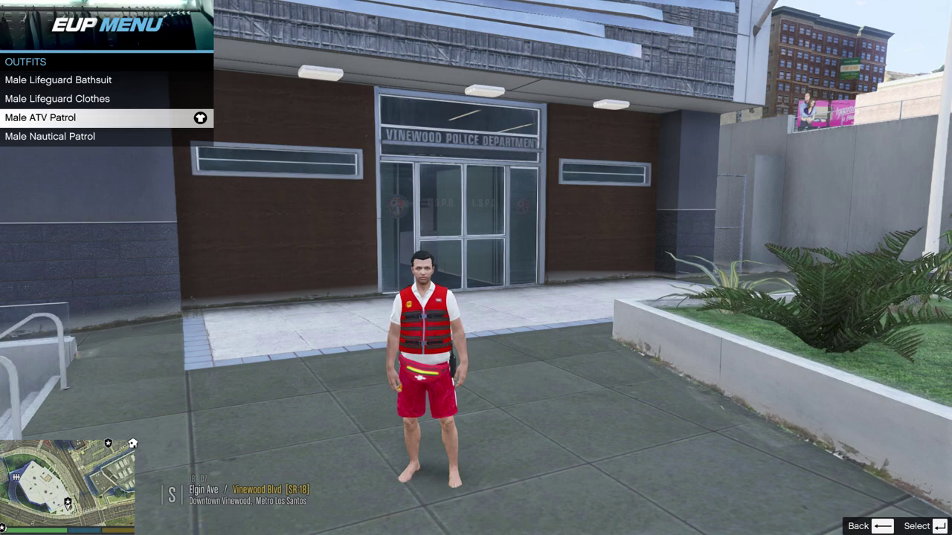
key(Down)
key(Return)
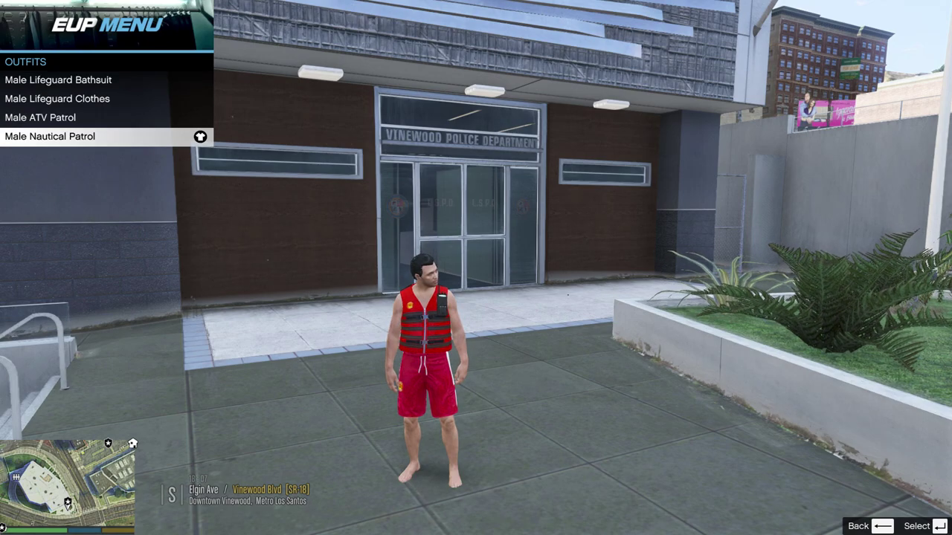
Try Gruppe Sechs Class C and VIP Security, finish in Male Bouncer, then back out to categories.
key(BackSpace)
key(Down)
key(Down)
key(Down)
key(Down)
key(Return)
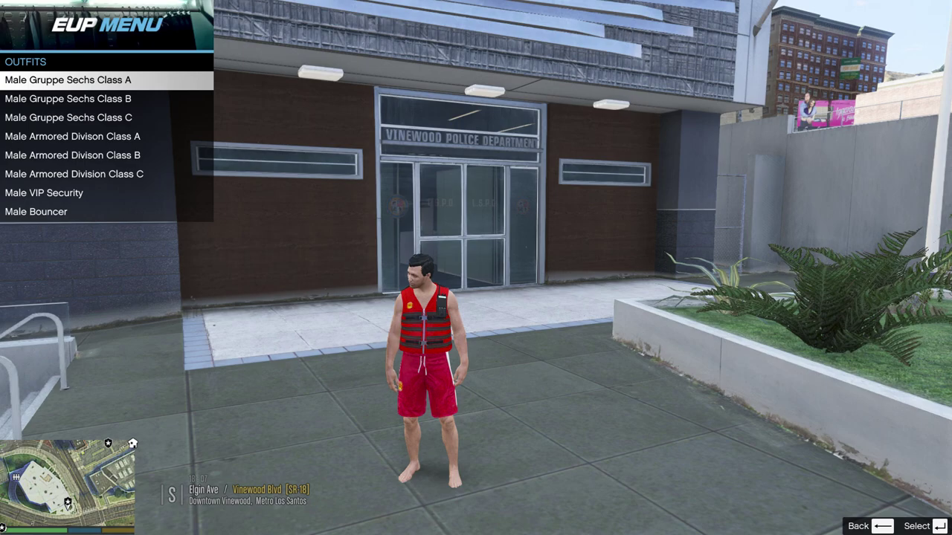
key(Down)
key(Down)
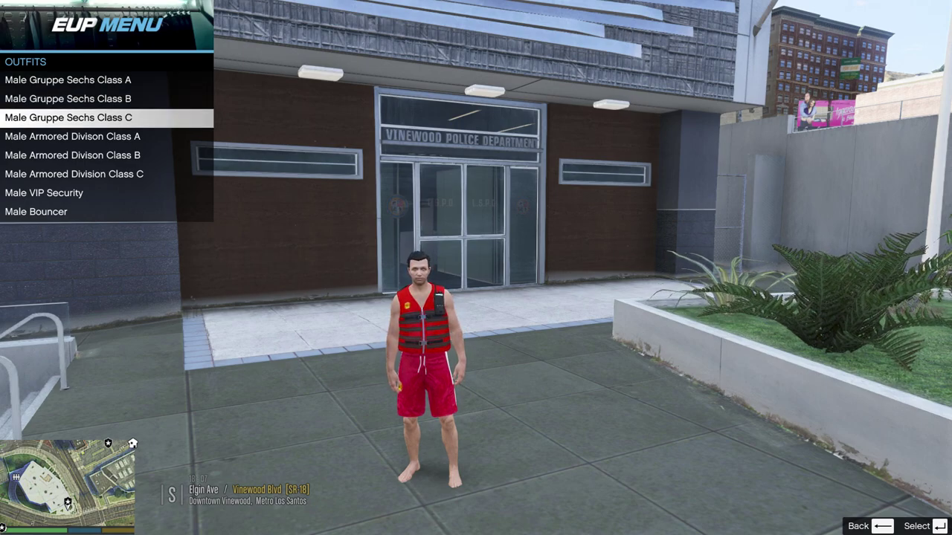
key(Return)
key(Down)
key(Down)
key(Down)
key(Down)
key(Return)
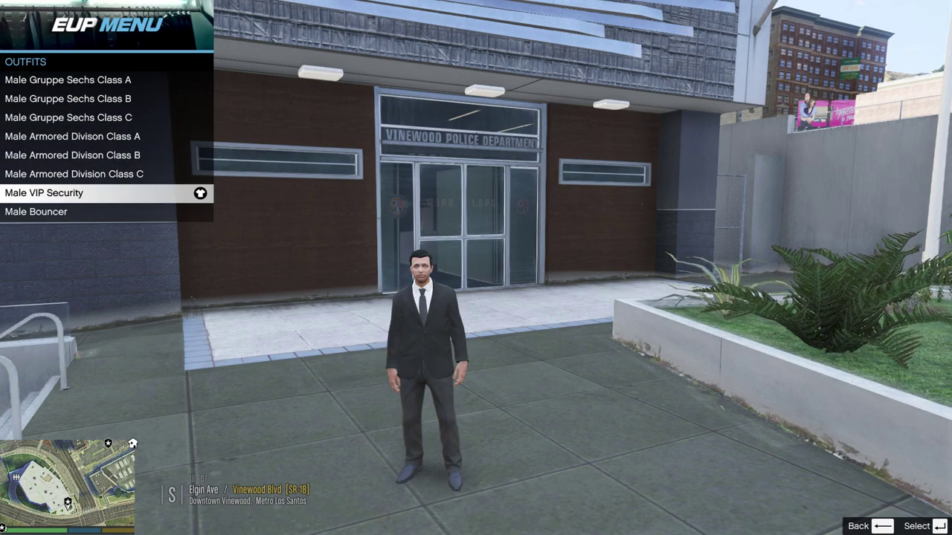
key(Down)
key(Return)
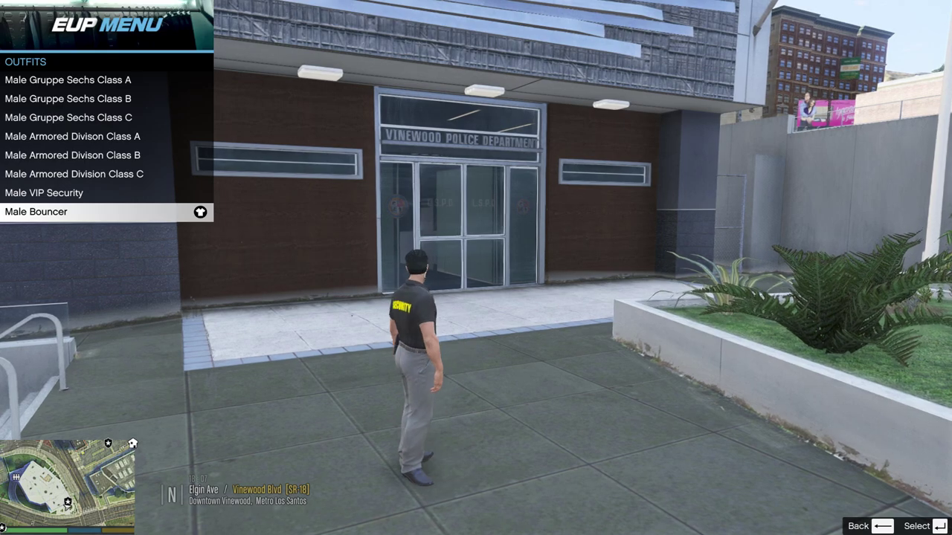
key(BackSpace)
key(BackSpace)
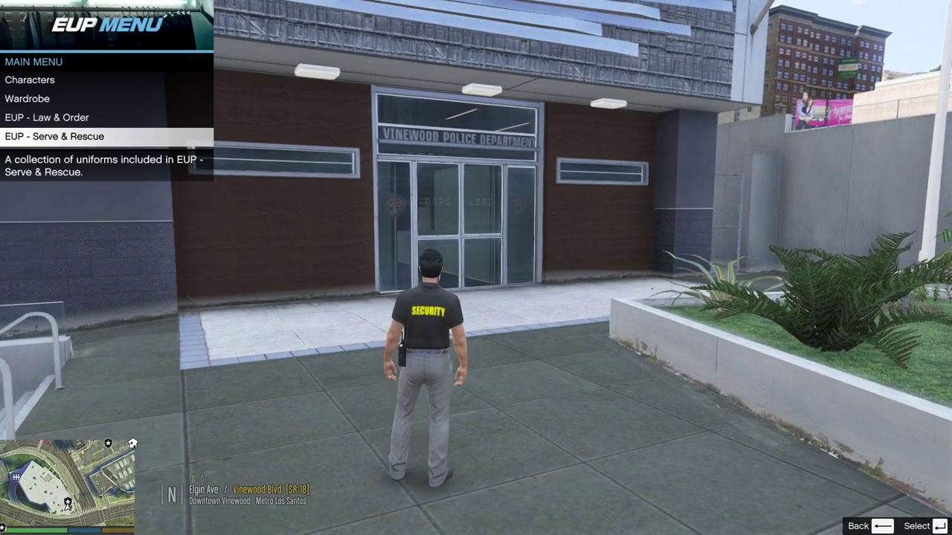
Put on the Male LSPD Class C uniform from Law & Order > LSPD and face the camera.
key(Up)
key(Return)
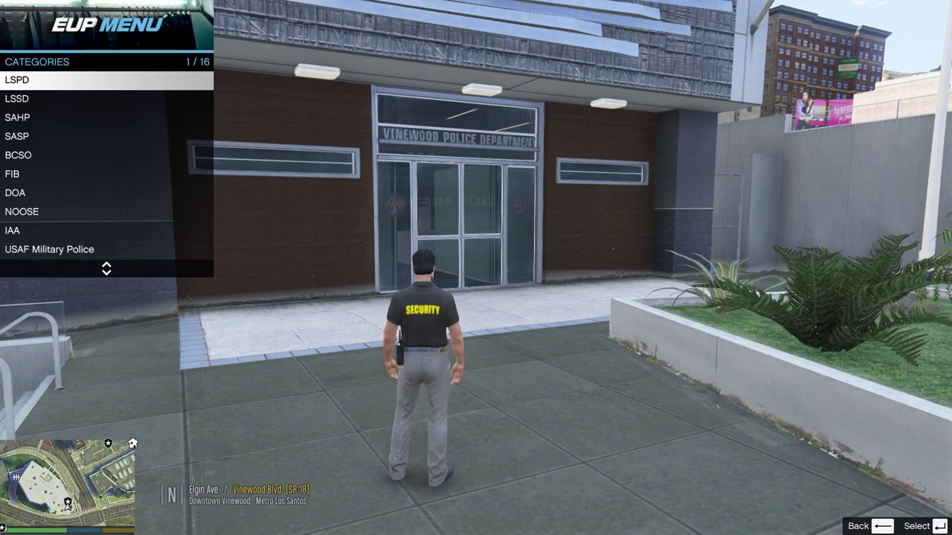
key(Return)
key(Down)
key(Down)
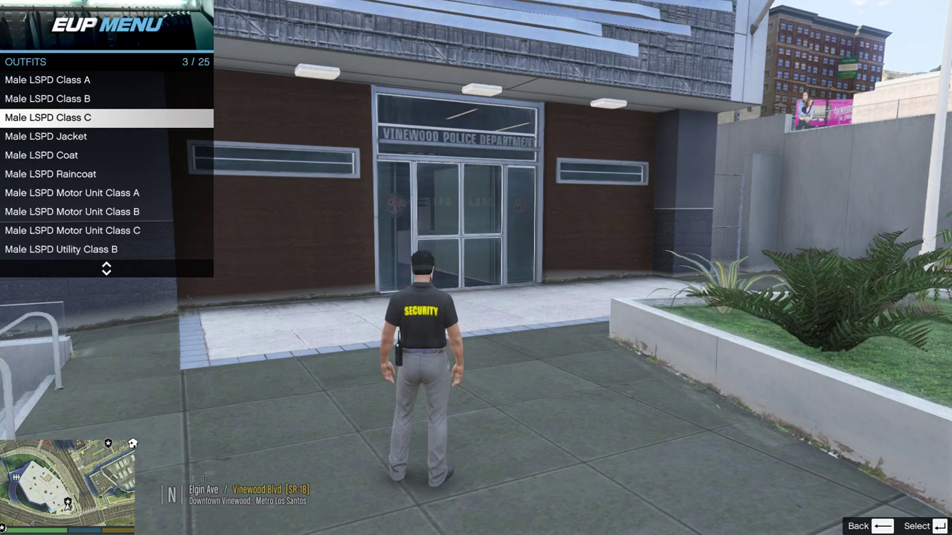
key(Return)
key(s)
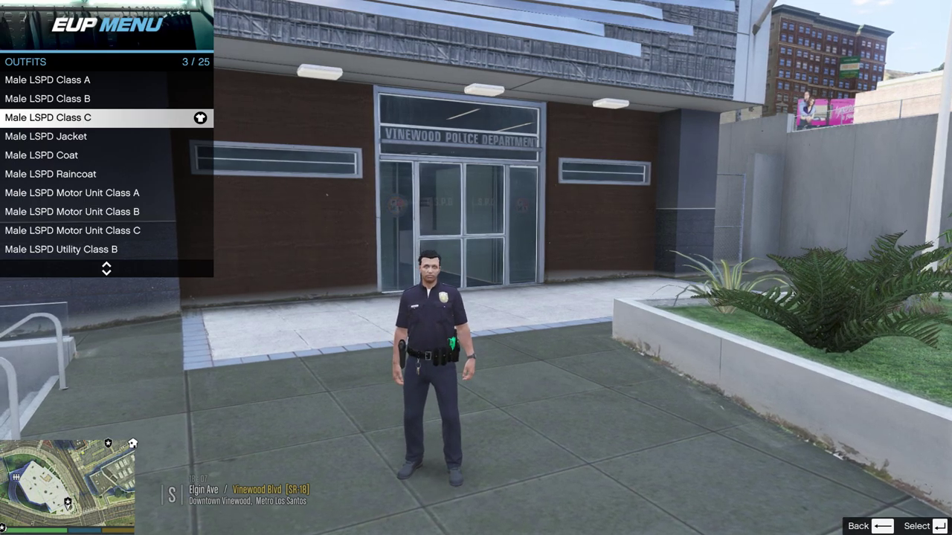
Check the Wardrobe section for saved outfits, then close the EUP Menu.
key(BackSpace)
key(BackSpace)
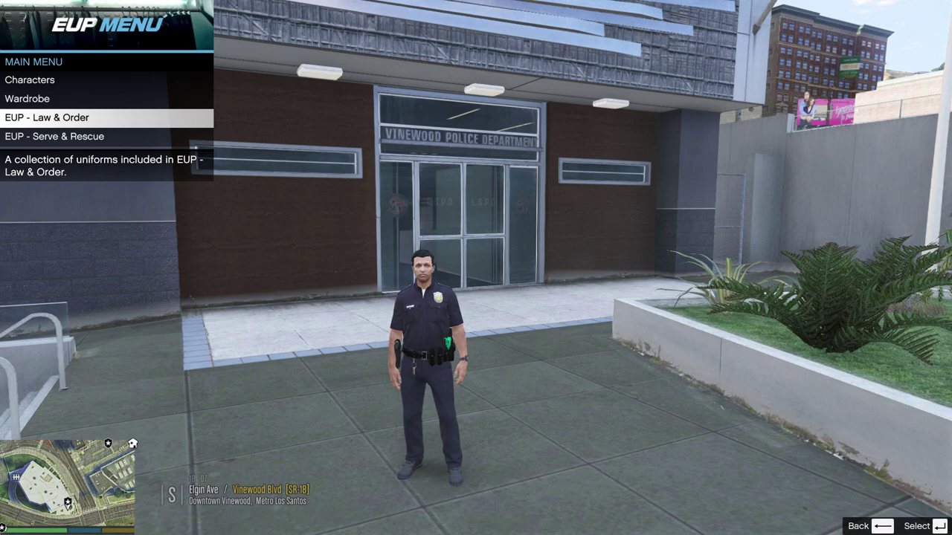
key(Up)
key(Up)
key(Return)
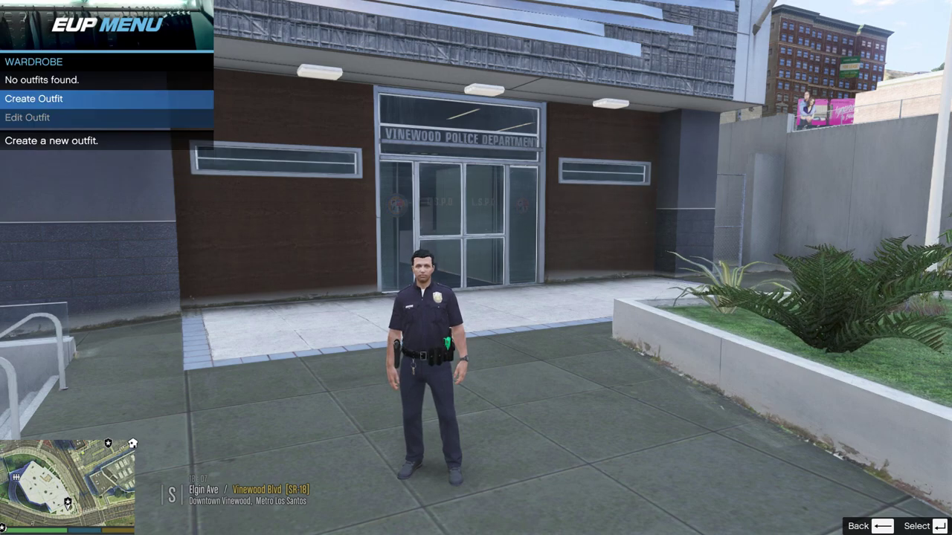
key(Down)
key(Up)
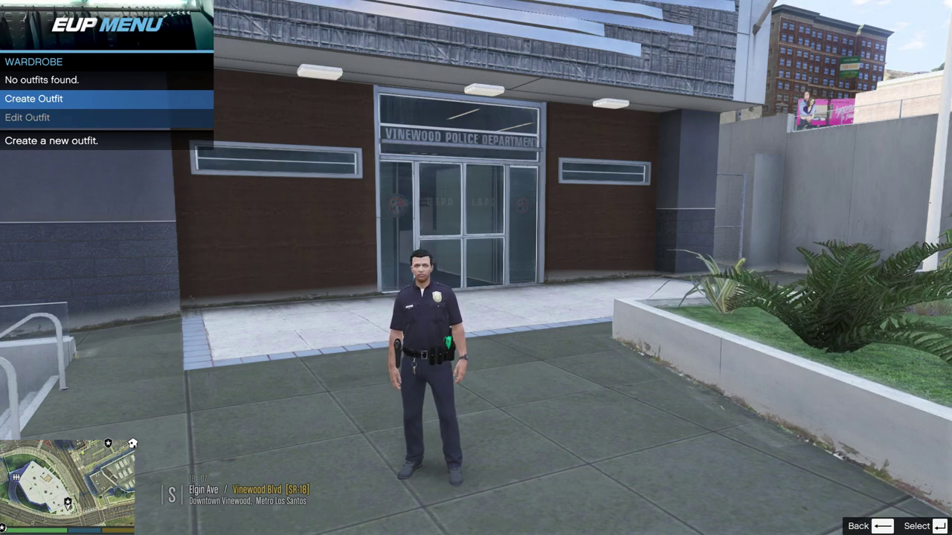
key(Return)
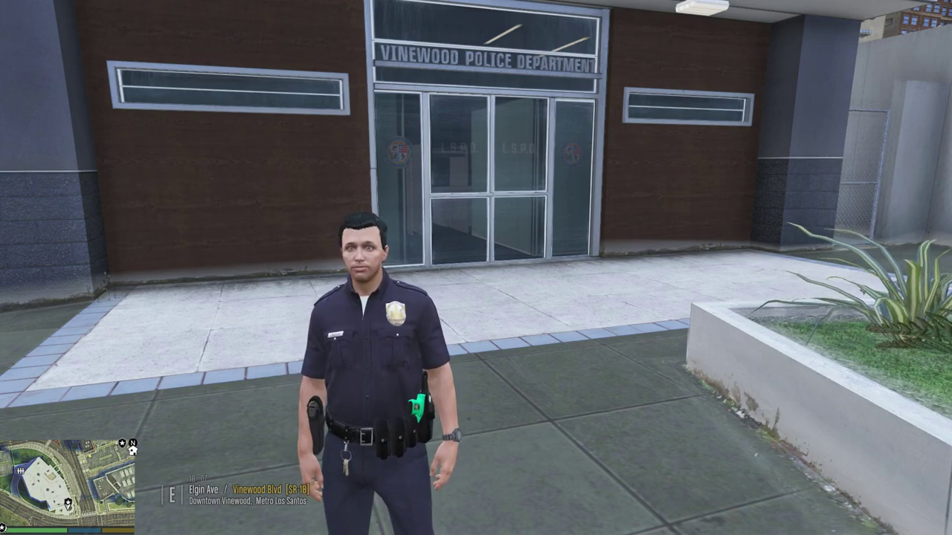
Walk the officer up to the station doors and back to the plaza.
key(w)
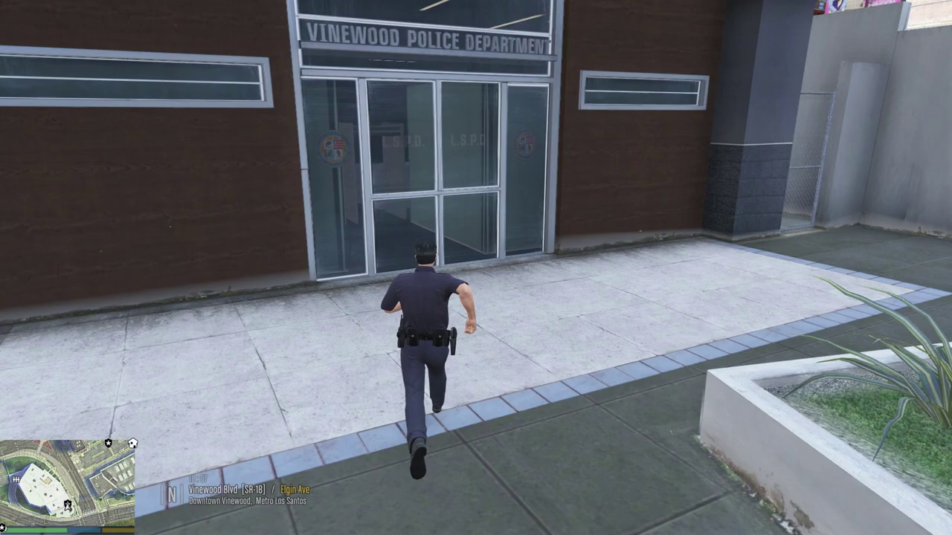
key(w)
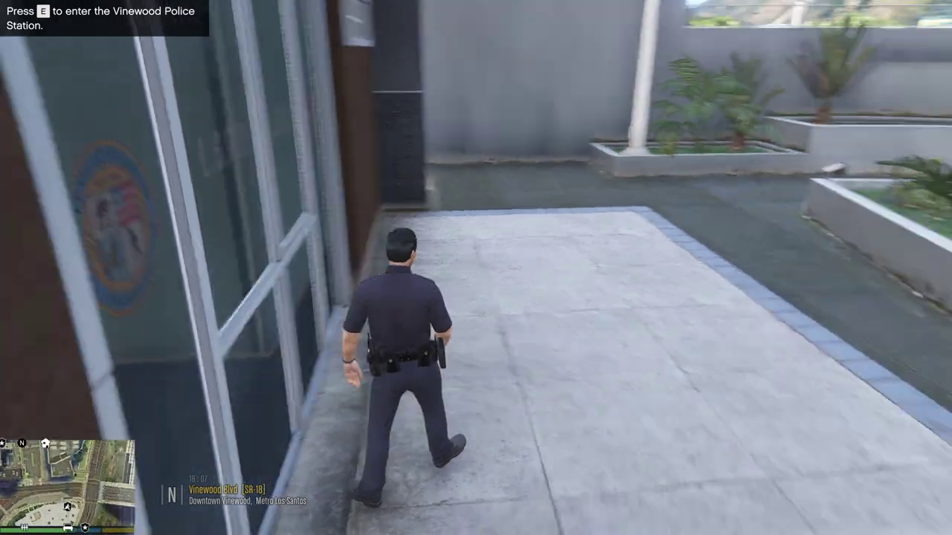
key(w)
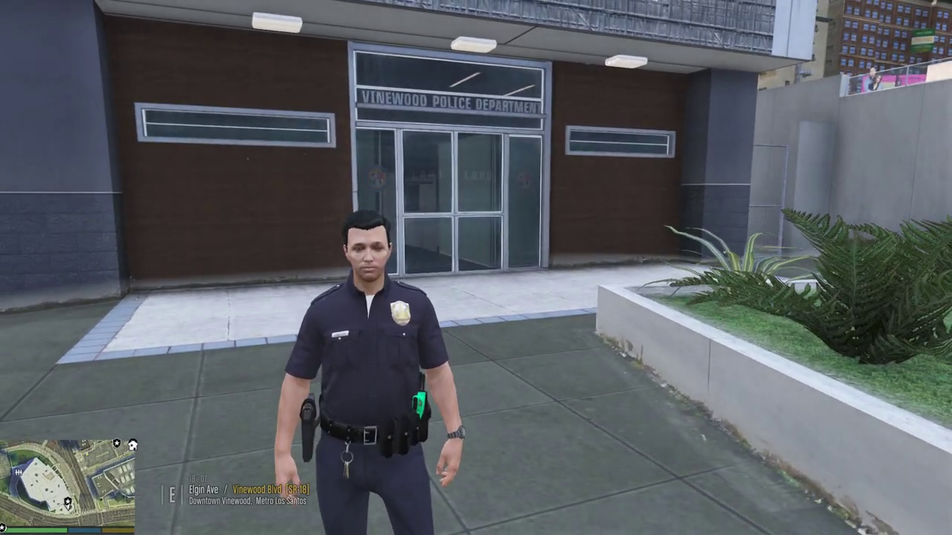
Reopen the EUP Menu with F5 and apply Male BCSO Uniform Class C from Law & Order > BCSO.
key(F5)
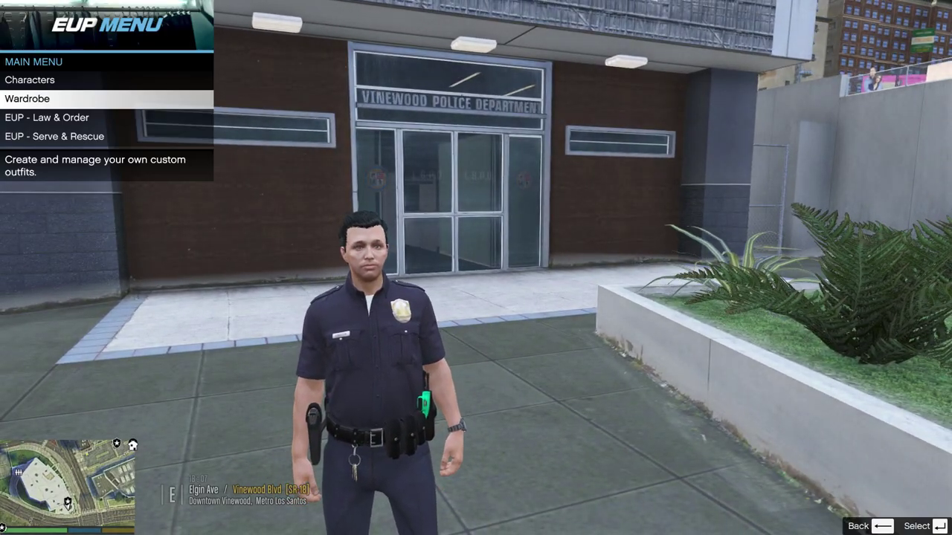
key(Down)
key(Return)
key(Down)
key(Down)
key(Down)
key(Down)
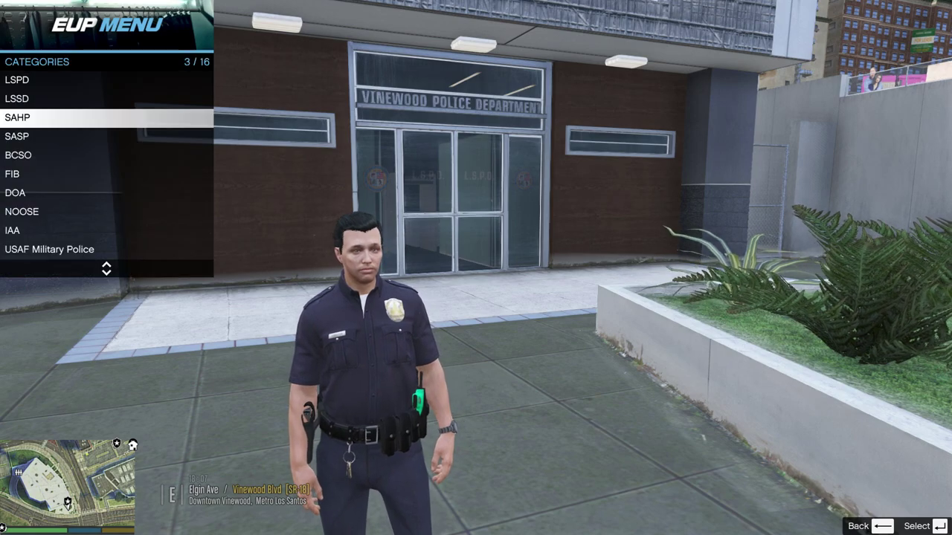
key(Return)
key(Down)
key(Down)
key(Return)
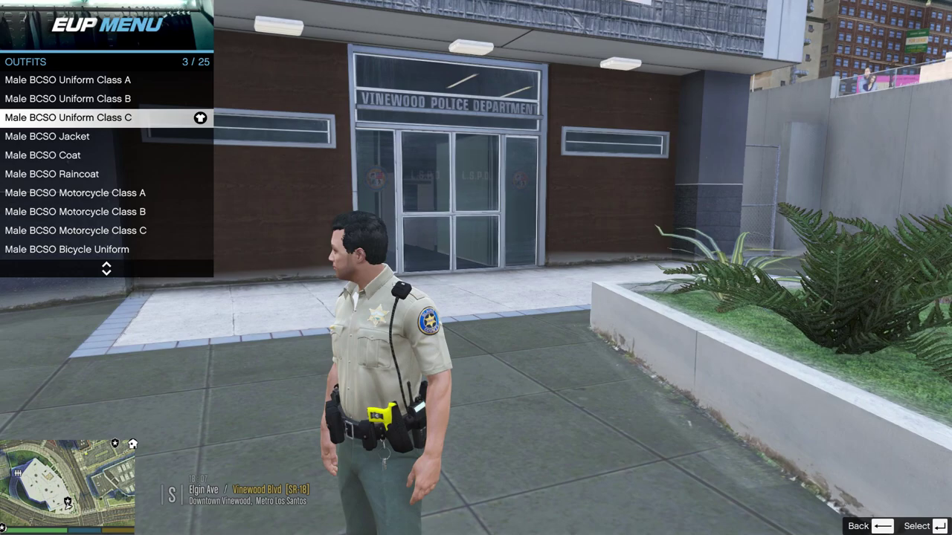
key(BackSpace)
key(BackSpace)
key(BackSpace)
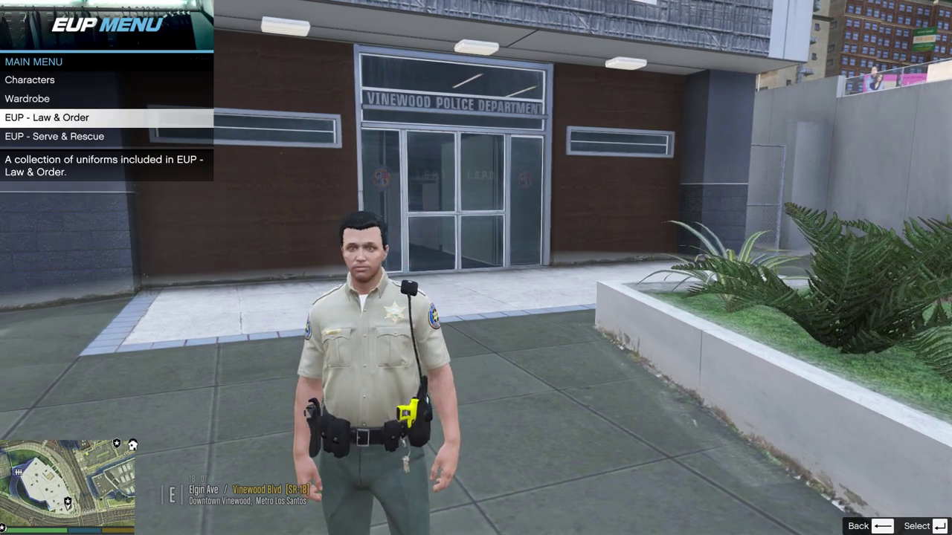